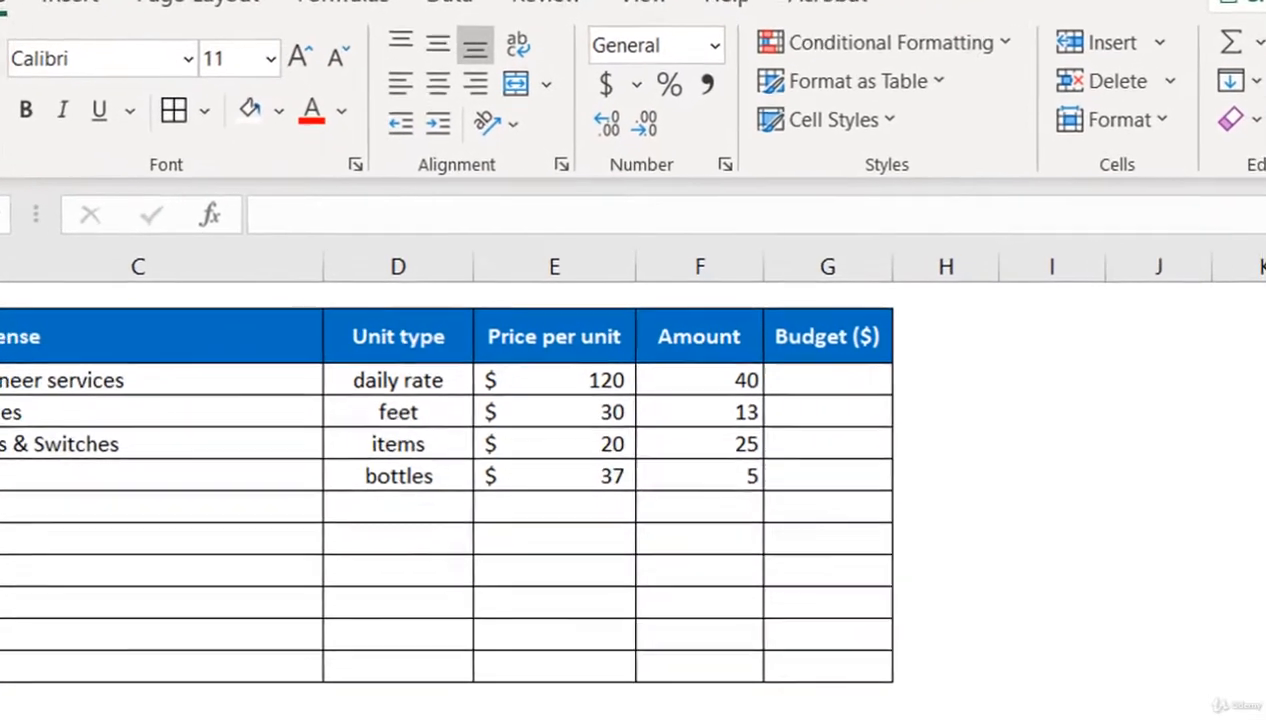
Calculate the Engineer services budget in G3 with =E3*F3 and fill the formula down through the Oil row, G6
{"action": "left_click", "coordinate": [848, 381]}
{"action": "type", "text": "="}
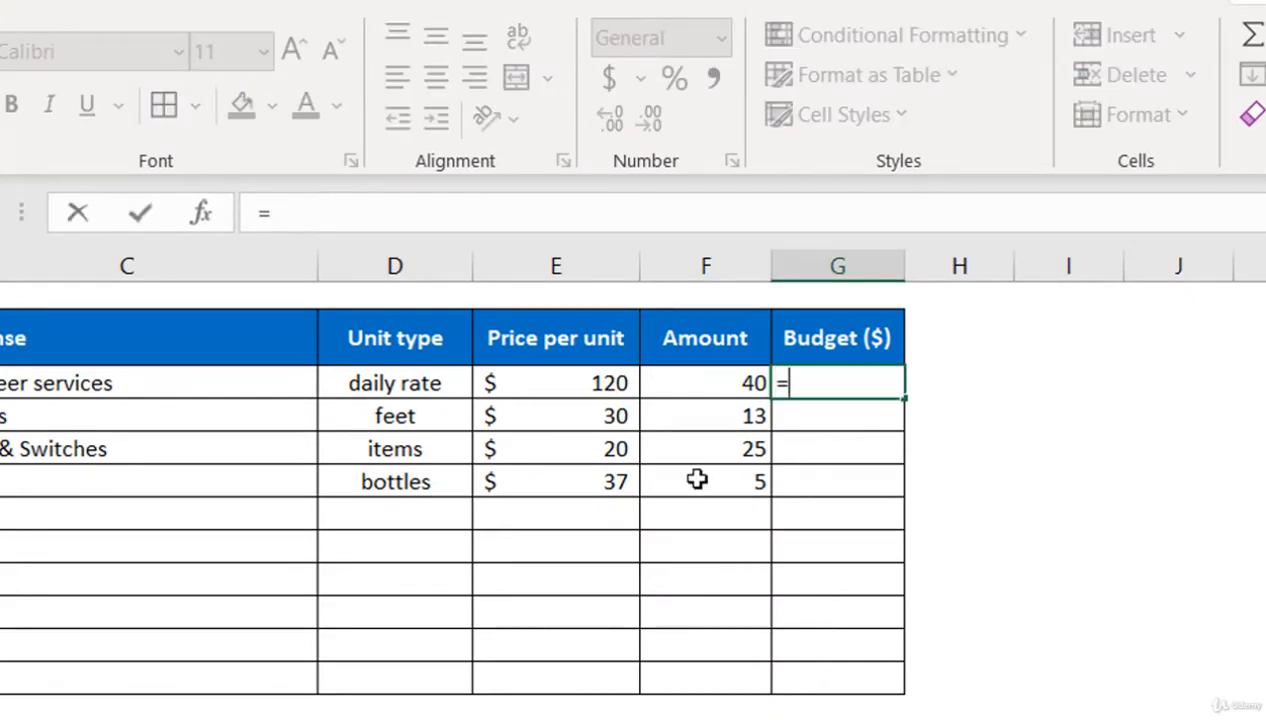
{"action": "left_click", "coordinate": [603, 378]}
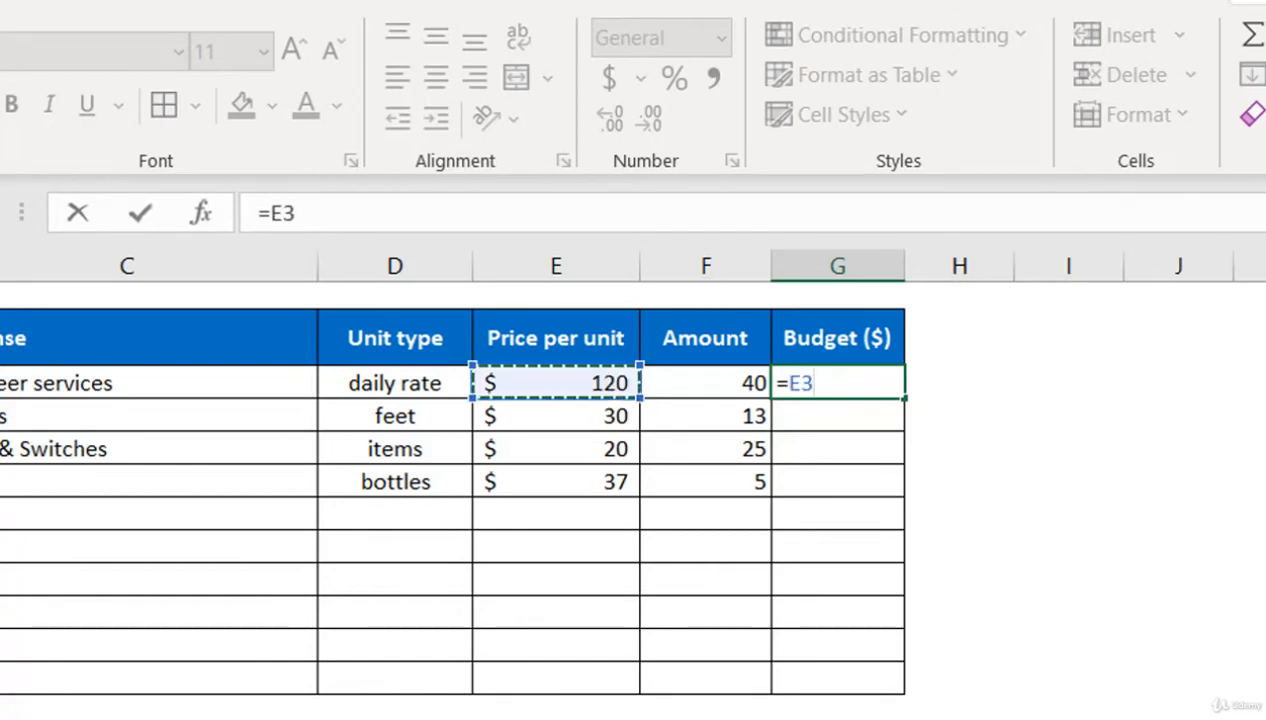
{"action": "type", "text": "*"}
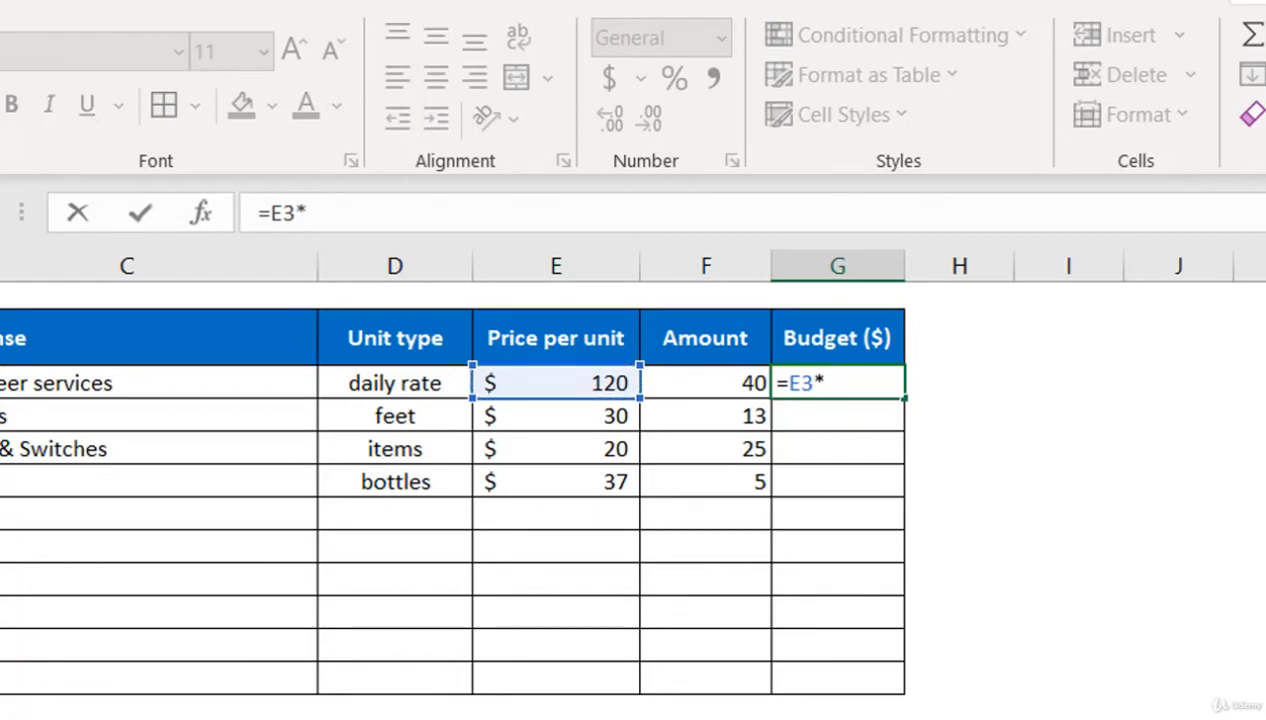
{"action": "left_click", "coordinate": [709, 372]}
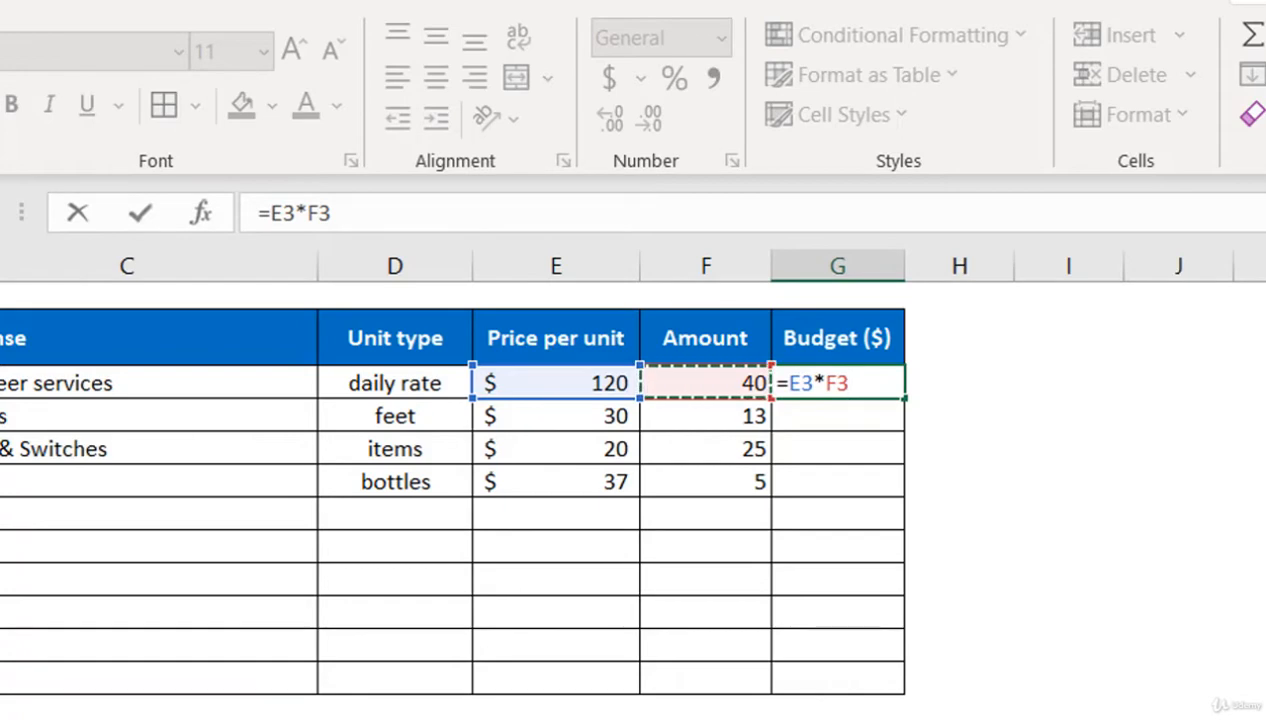
{"action": "key", "text": "Return"}
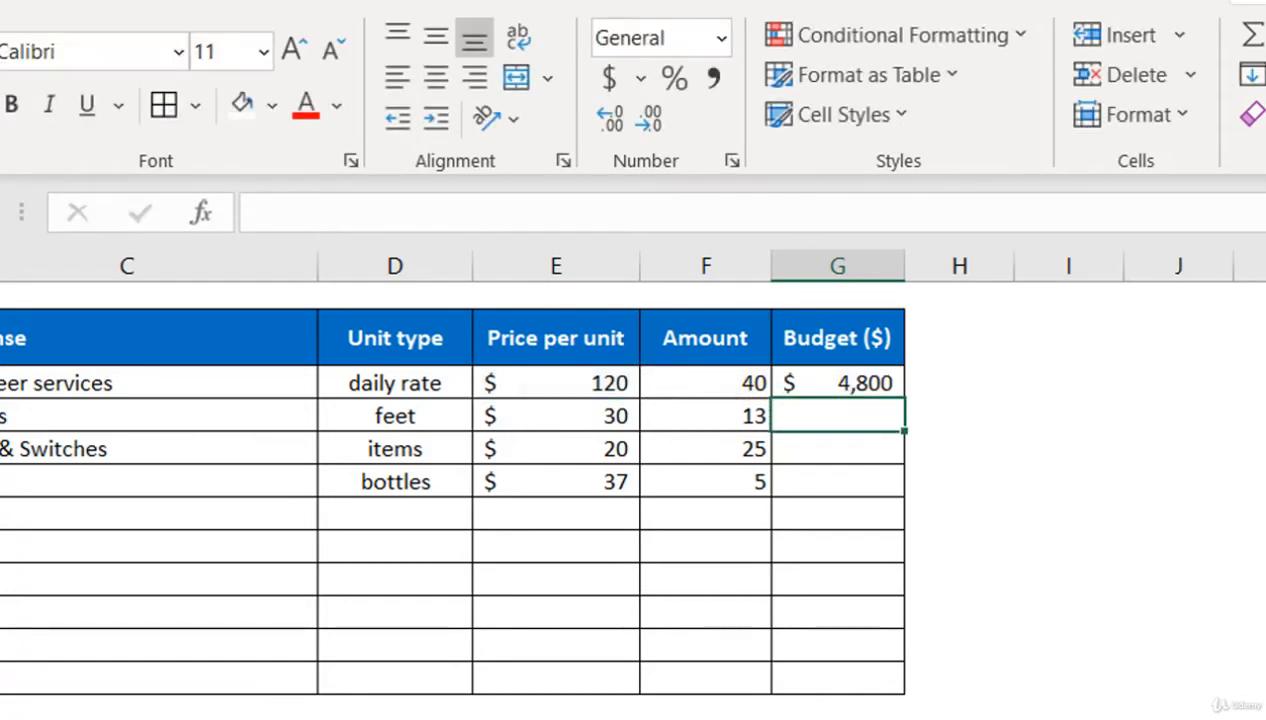
{"action": "left_click", "coordinate": [862, 370]}
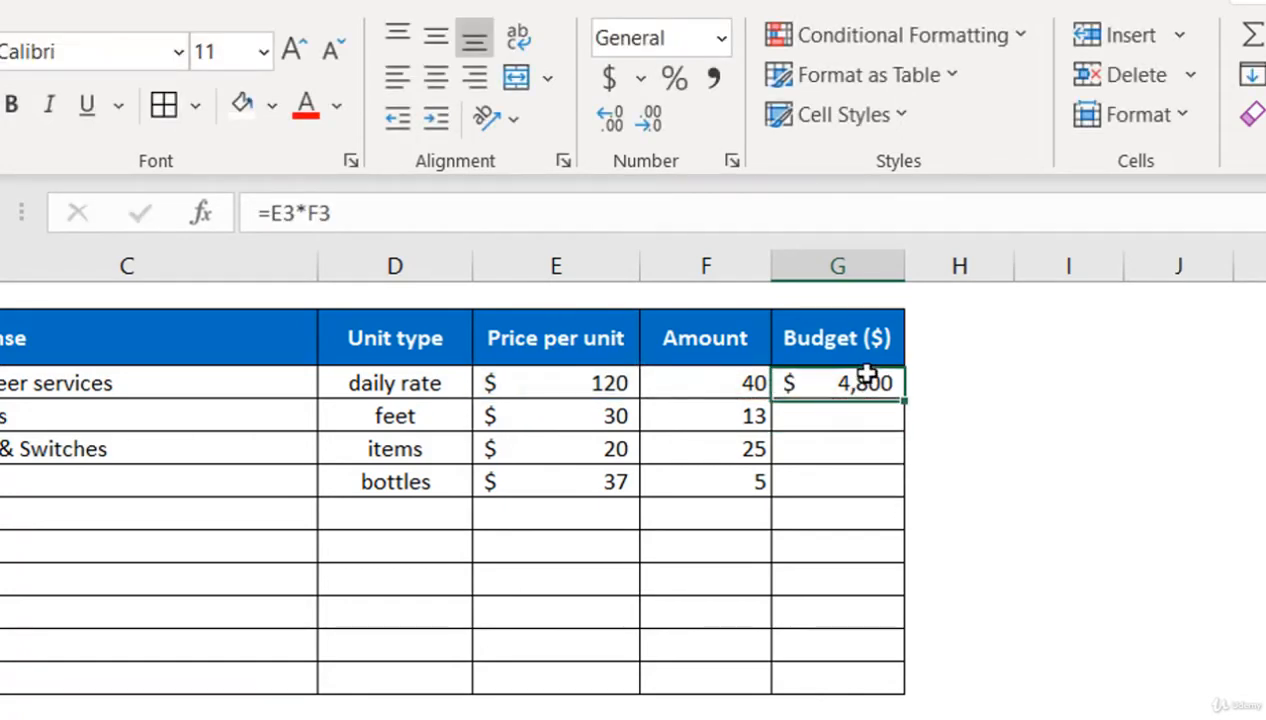
{"action": "left_click_drag", "start_coordinate": [905, 401], "coordinate": [897, 492]}
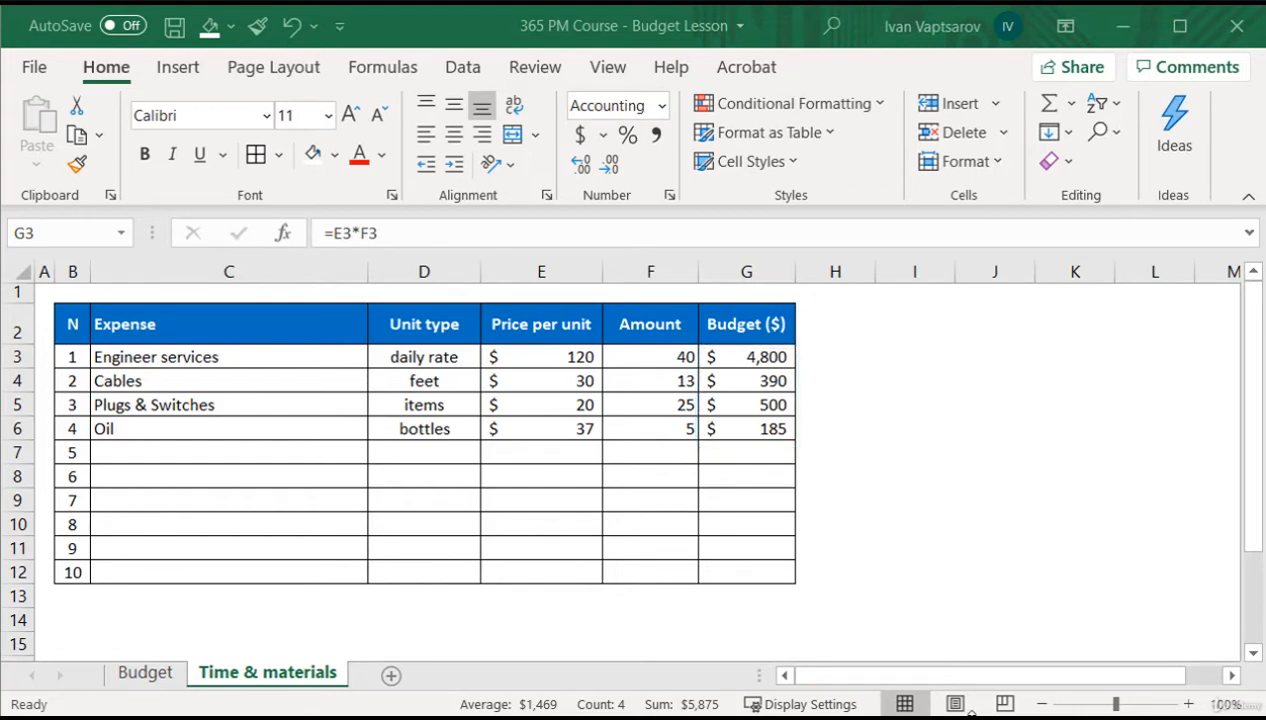
Total the Budget ($) column in cell G14 with a SUM formula over G3:G12
{"action": "left_click", "coordinate": [749, 611]}
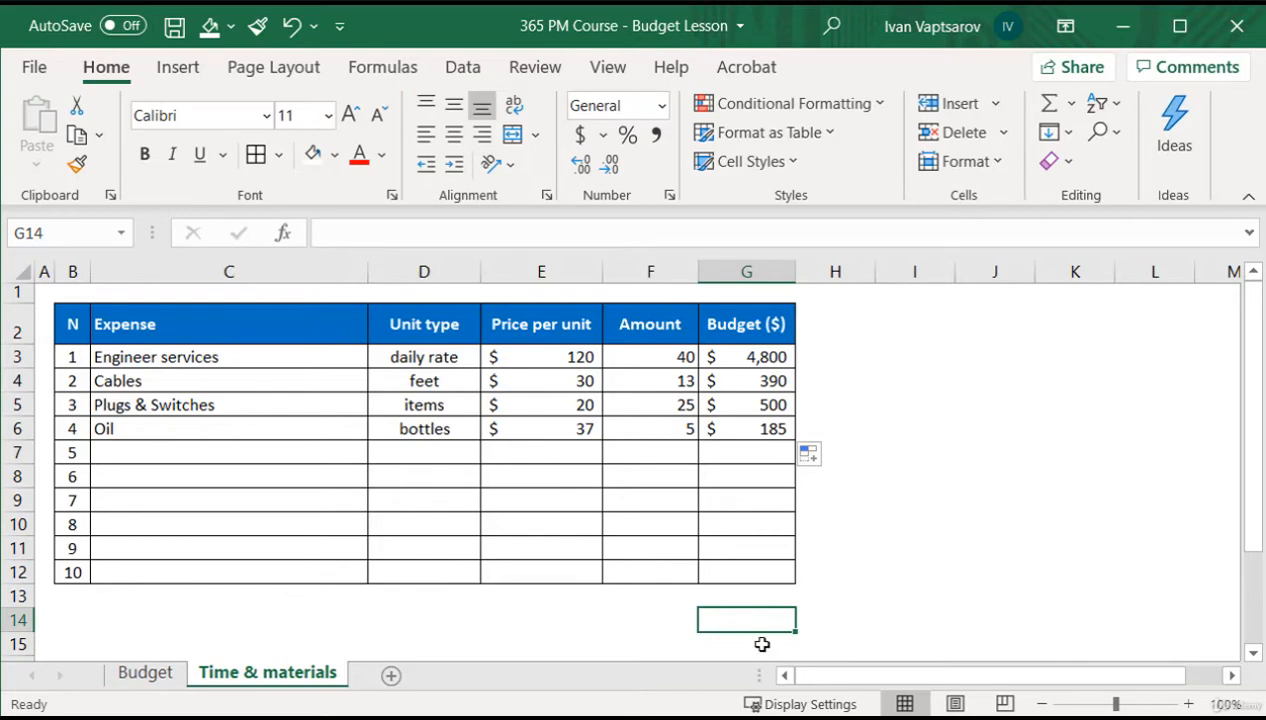
{"action": "type", "text": "="}
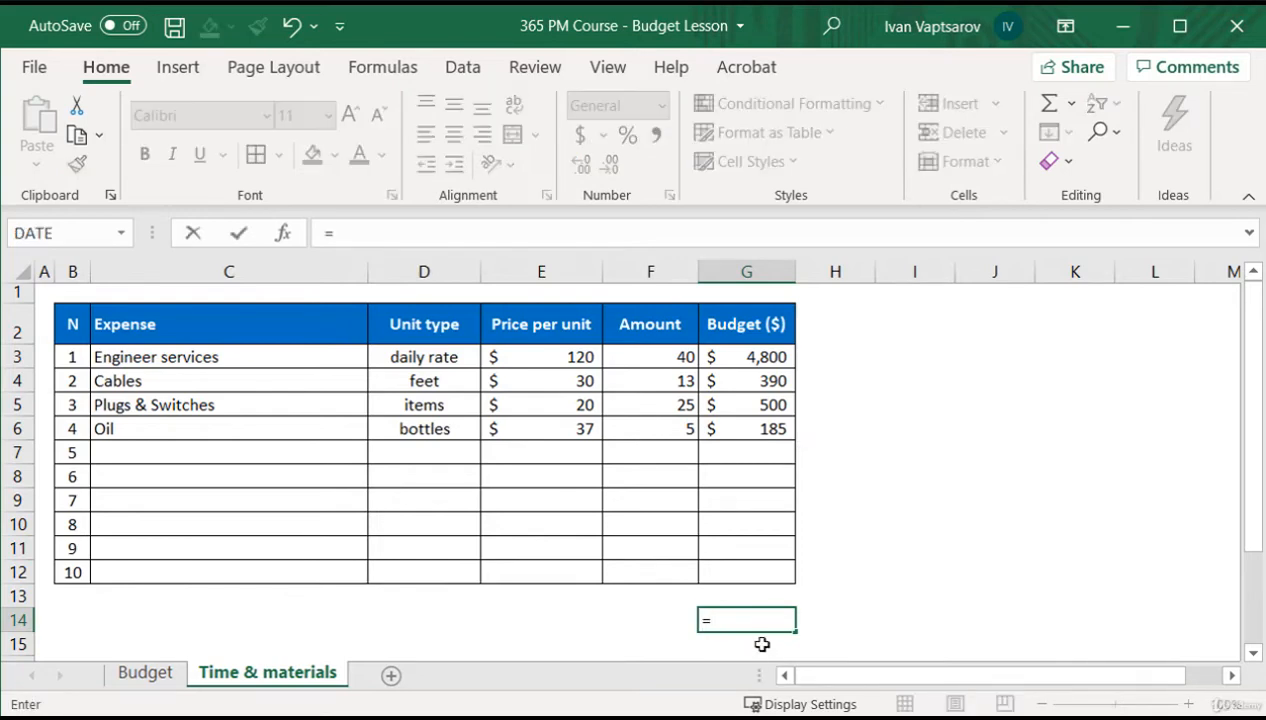
{"action": "type", "text": "su"}
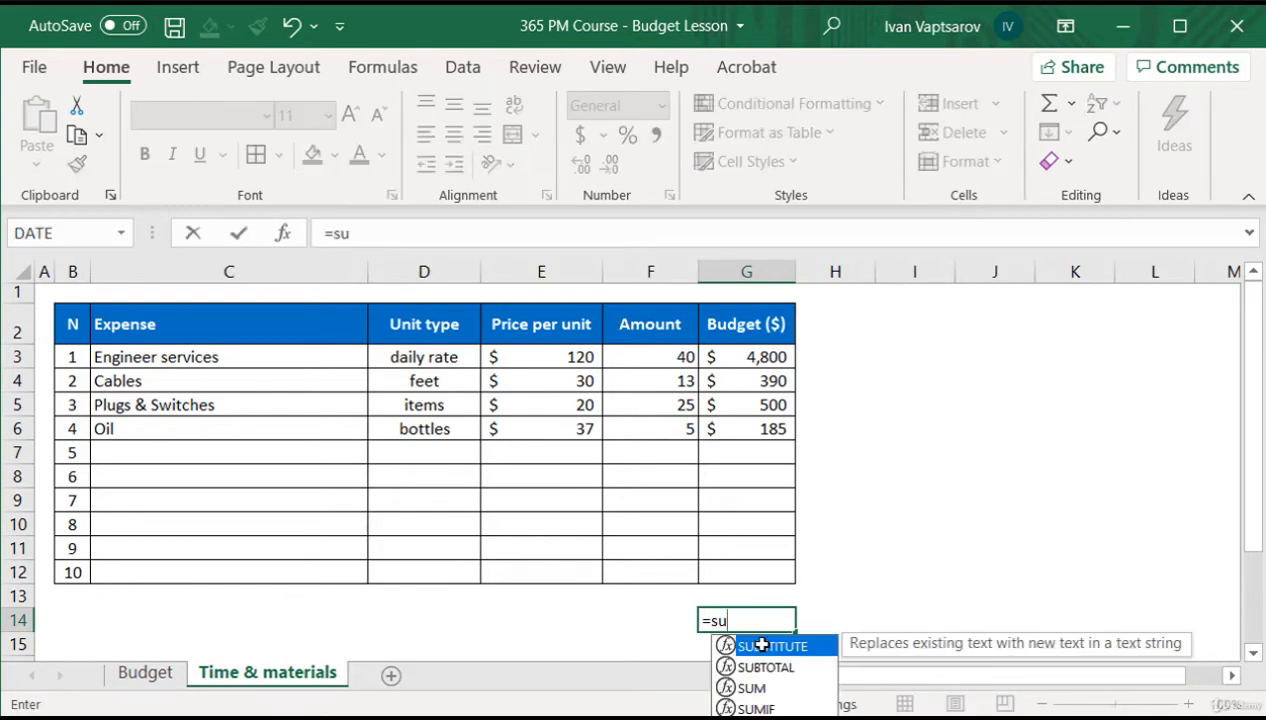
{"action": "type", "text": "m("}
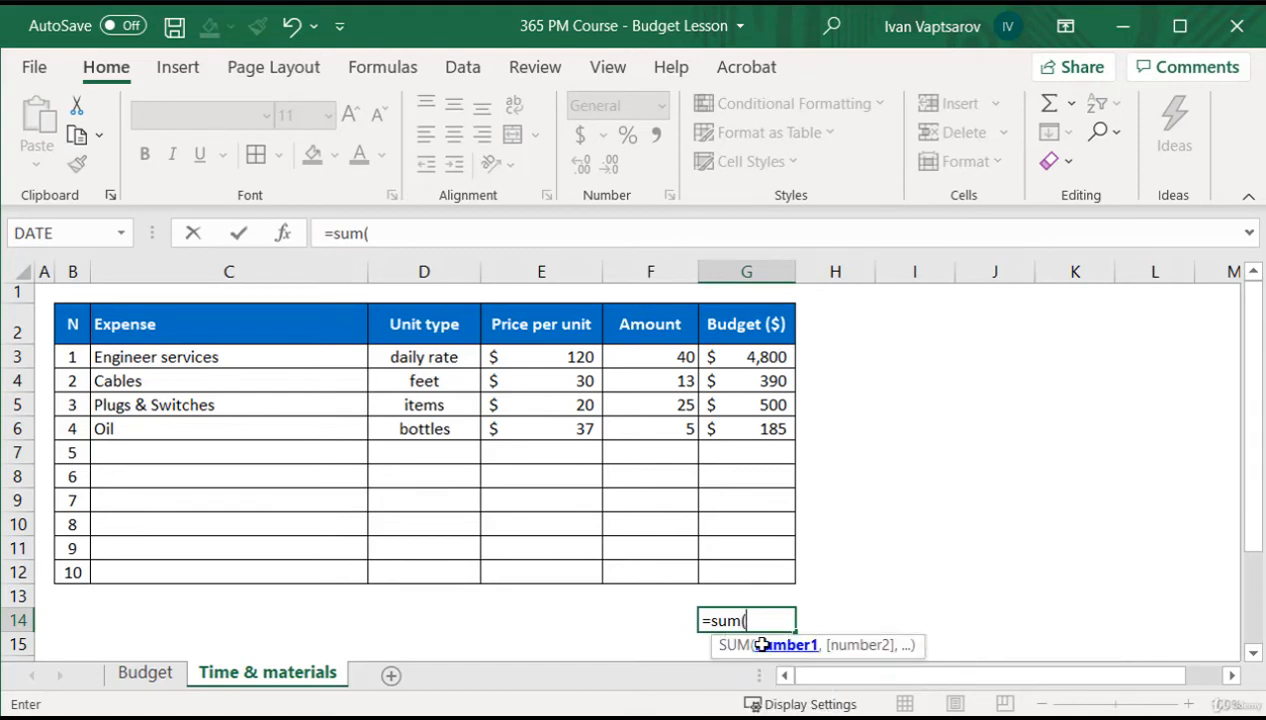
{"action": "left_click_drag", "start_coordinate": [764, 358], "coordinate": [749, 573]}
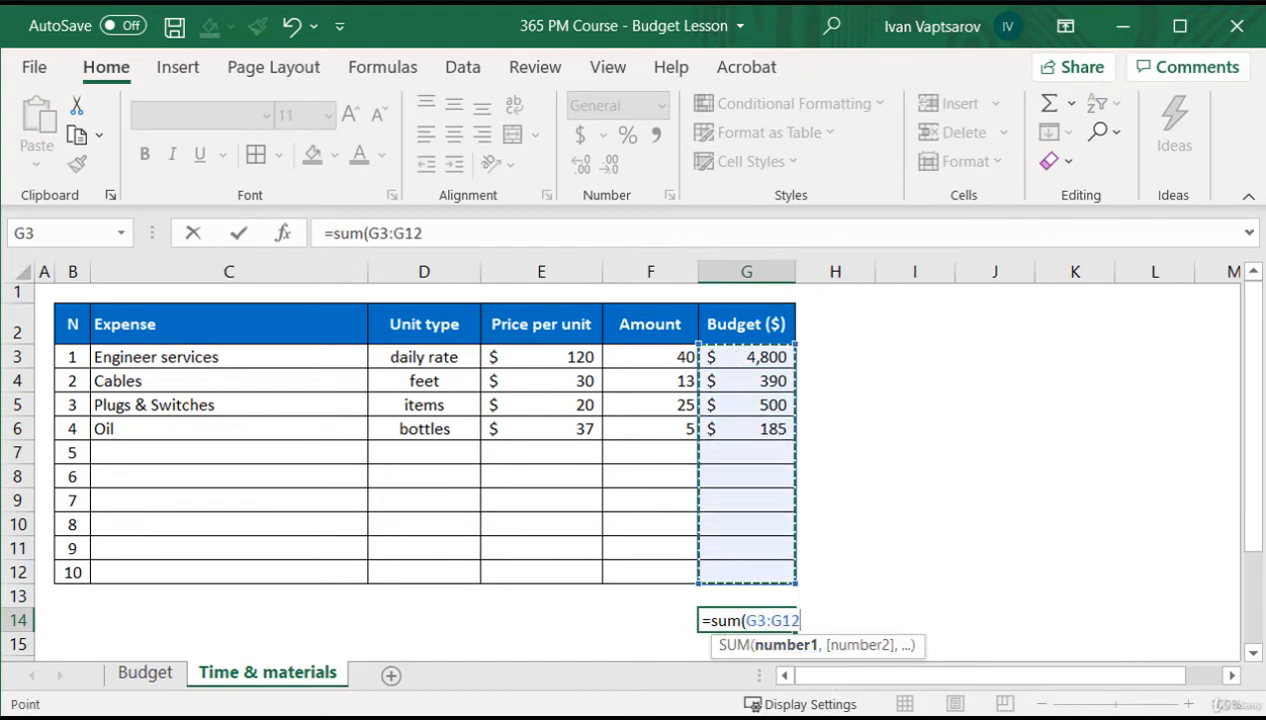
{"action": "key", "text": "Return"}
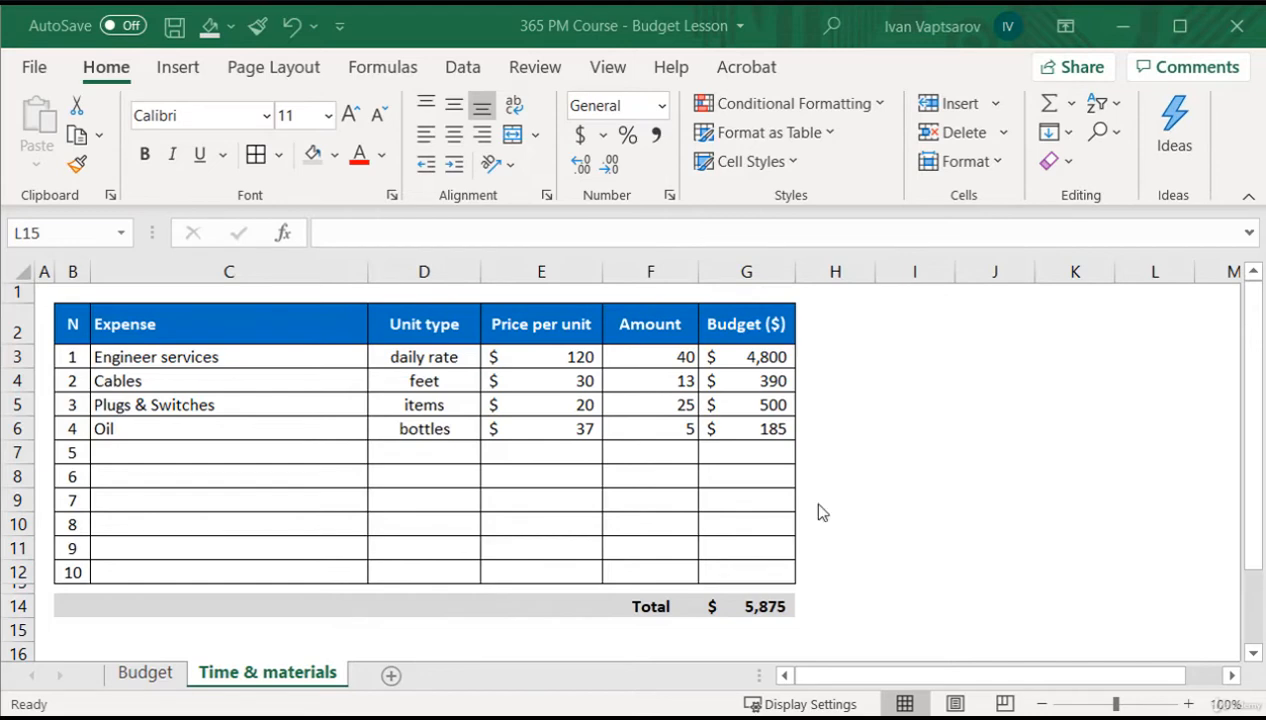
Add the column header "Actual ($)" in cell H2, beside the Budget ($) header
{"action": "left_click", "coordinate": [836, 333]}
{"action": "type", "text": "A"}
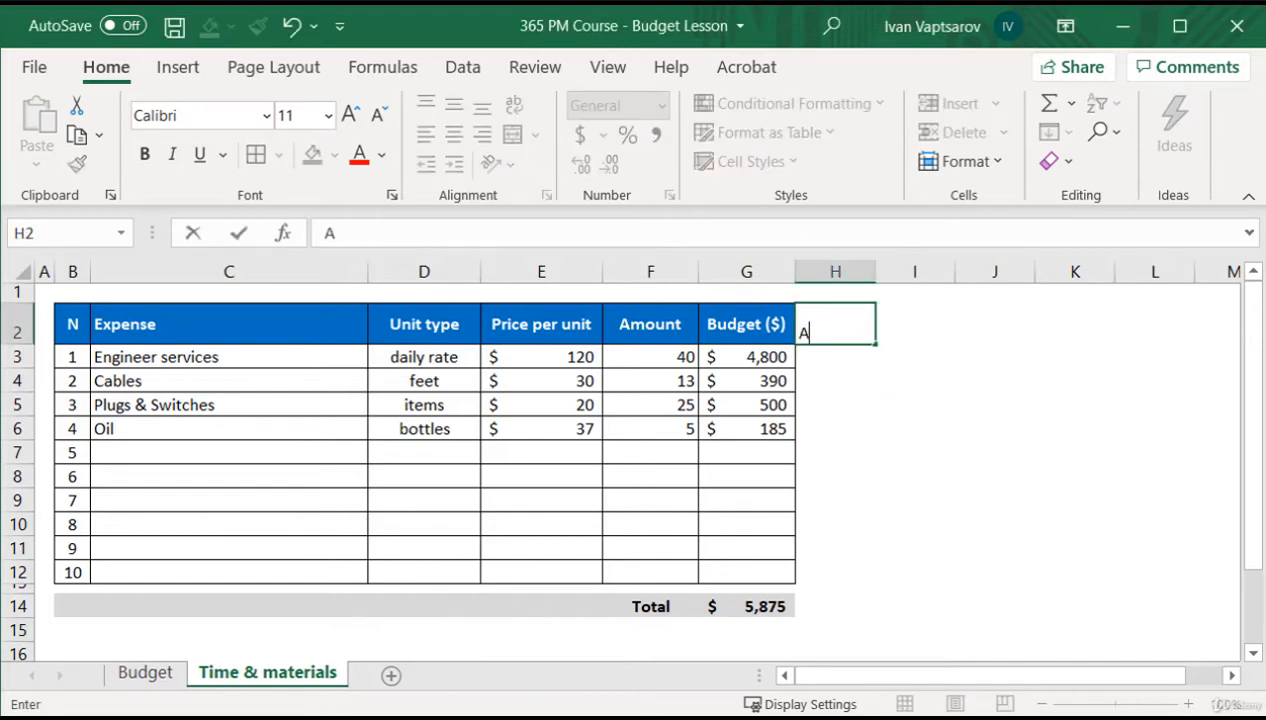
{"action": "type", "text": "ctual ($)"}
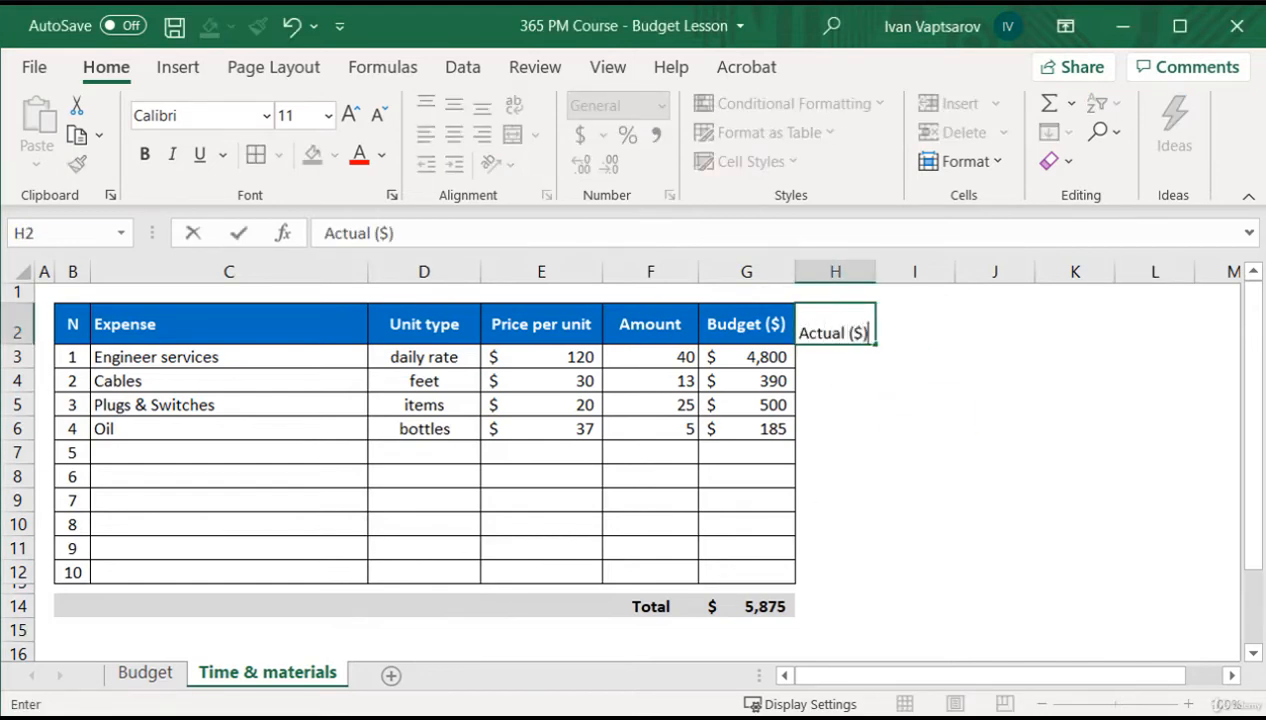
{"action": "key", "text": "Return"}
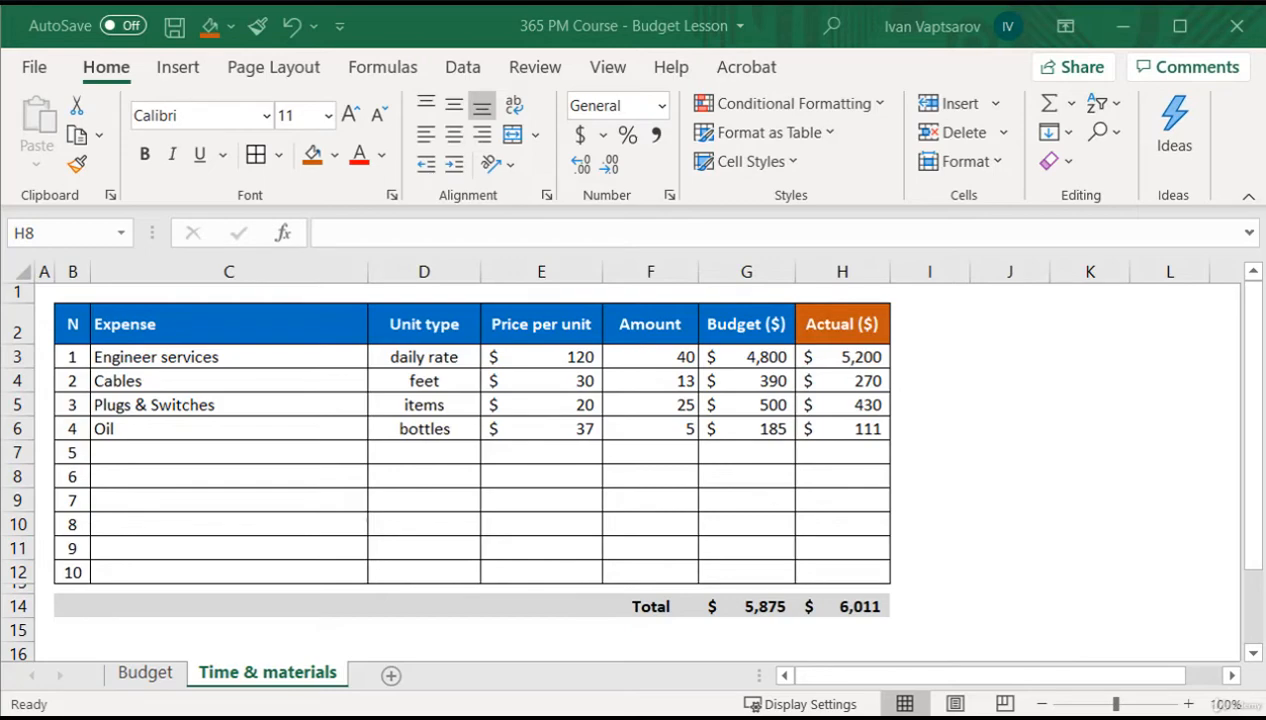
Add the column header "Balance ($)" in cell I2, beside the Actual ($) header
{"action": "left_click", "coordinate": [930, 334]}
{"action": "type", "text": "Balance ($)"}
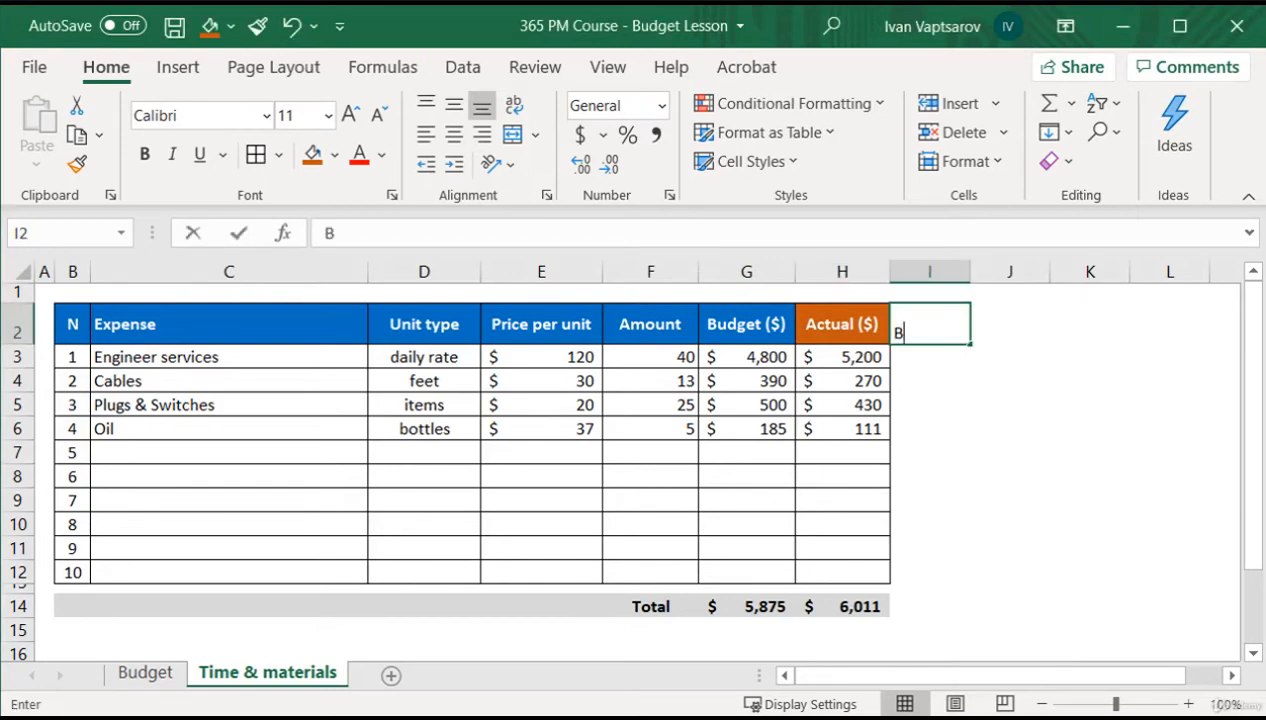
{"action": "key", "text": "Return"}
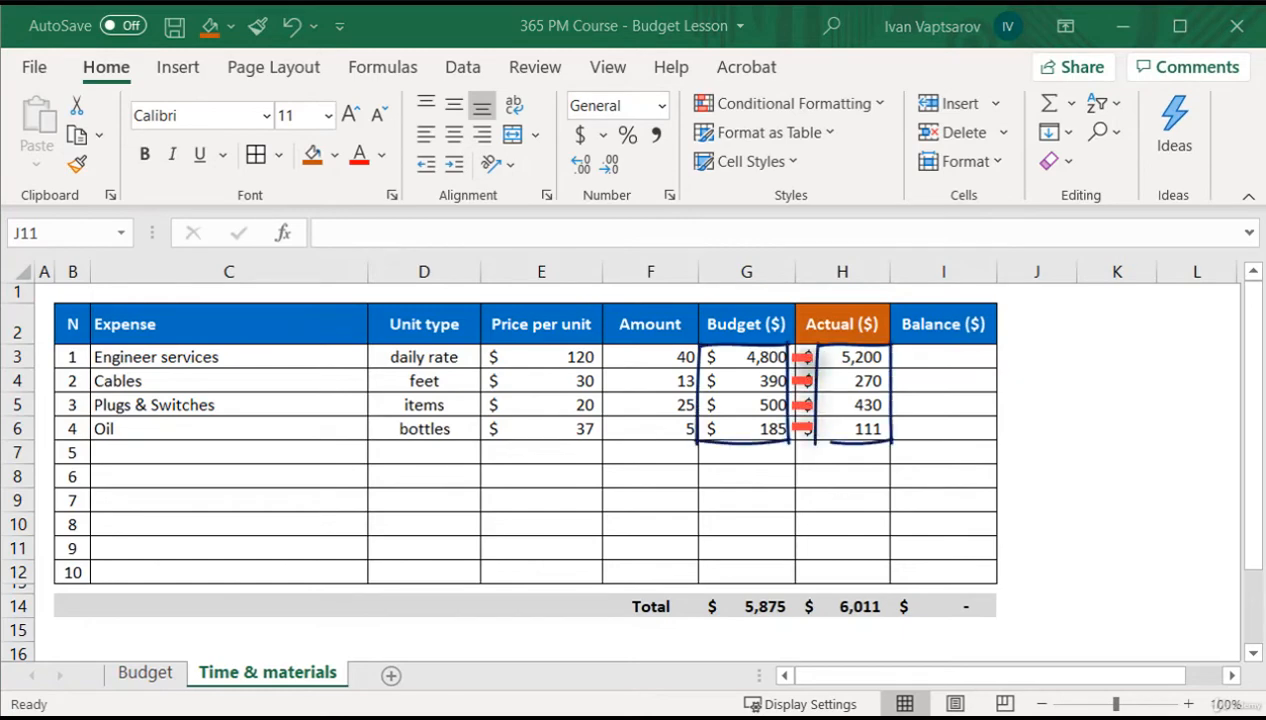
Calculate the Engineer services balance in I3 with =G3-H3 and fill the formula down through the Oil row, I6
{"action": "left_click", "coordinate": [935, 356]}
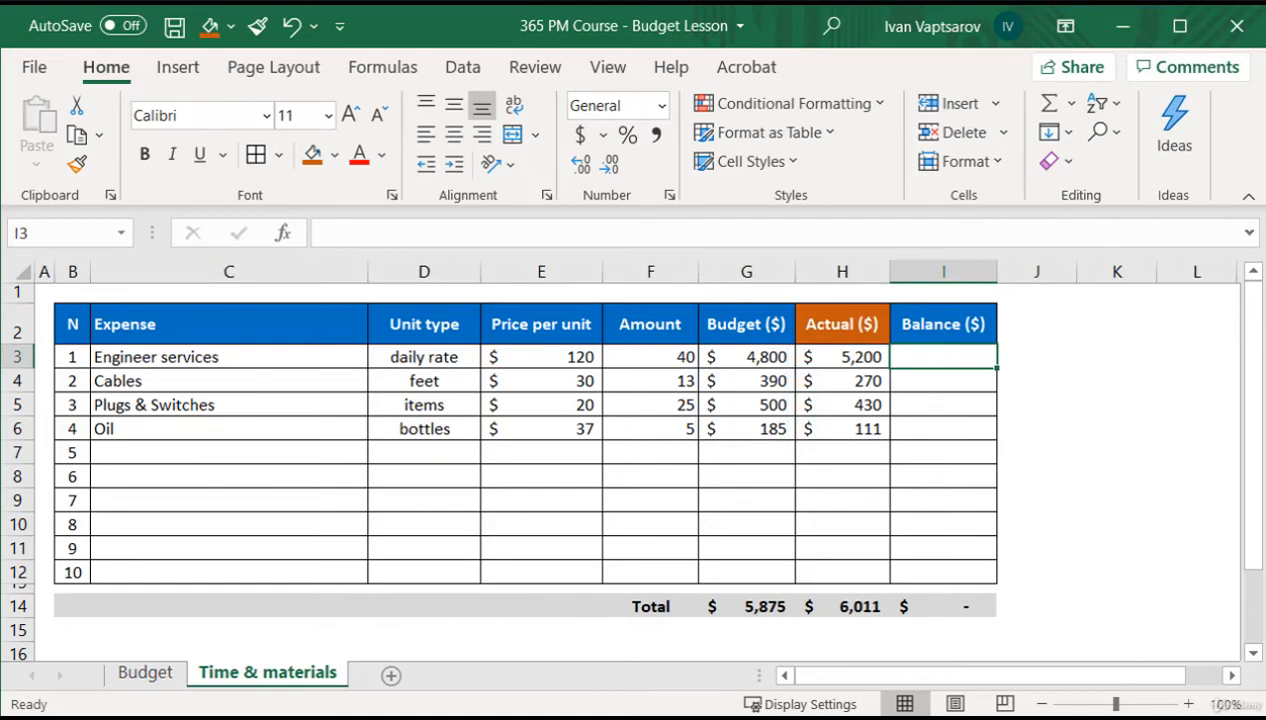
{"action": "type", "text": "="}
{"action": "left_click", "coordinate": [749, 357]}
{"action": "type", "text": "-"}
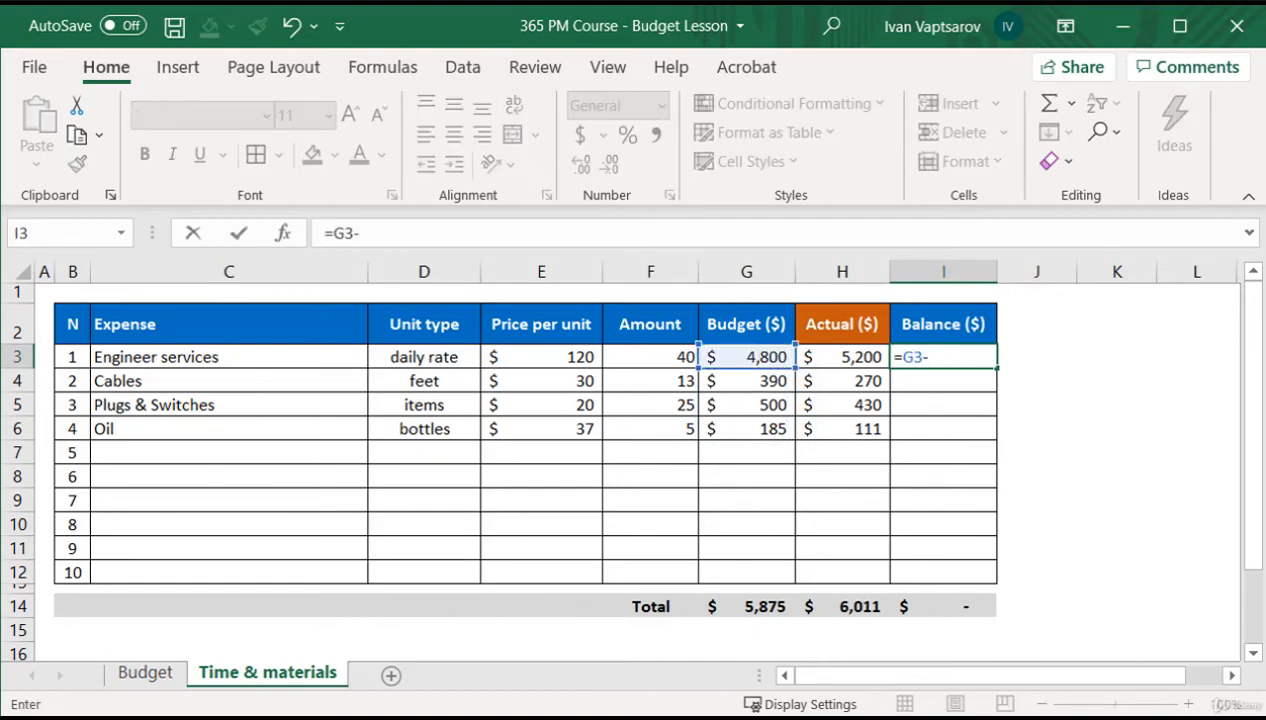
{"action": "left_click", "coordinate": [820, 356]}
{"action": "key", "text": "Return"}
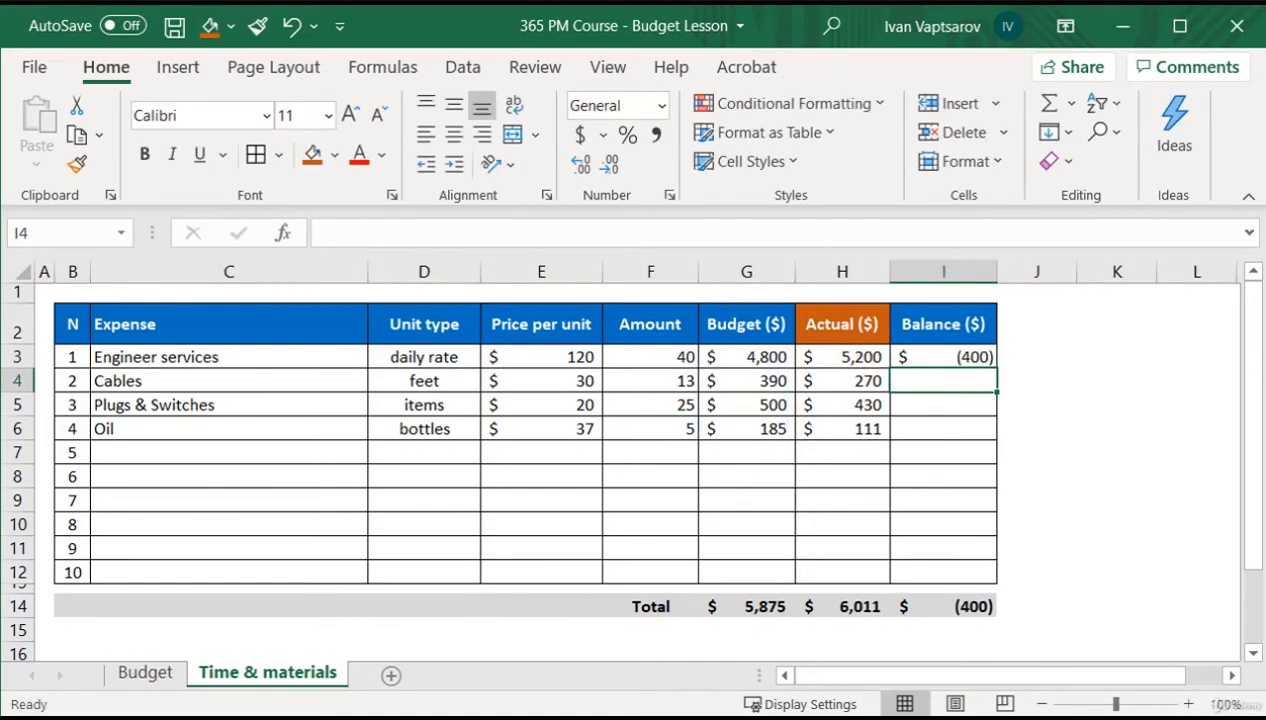
{"action": "left_click", "coordinate": [980, 360]}
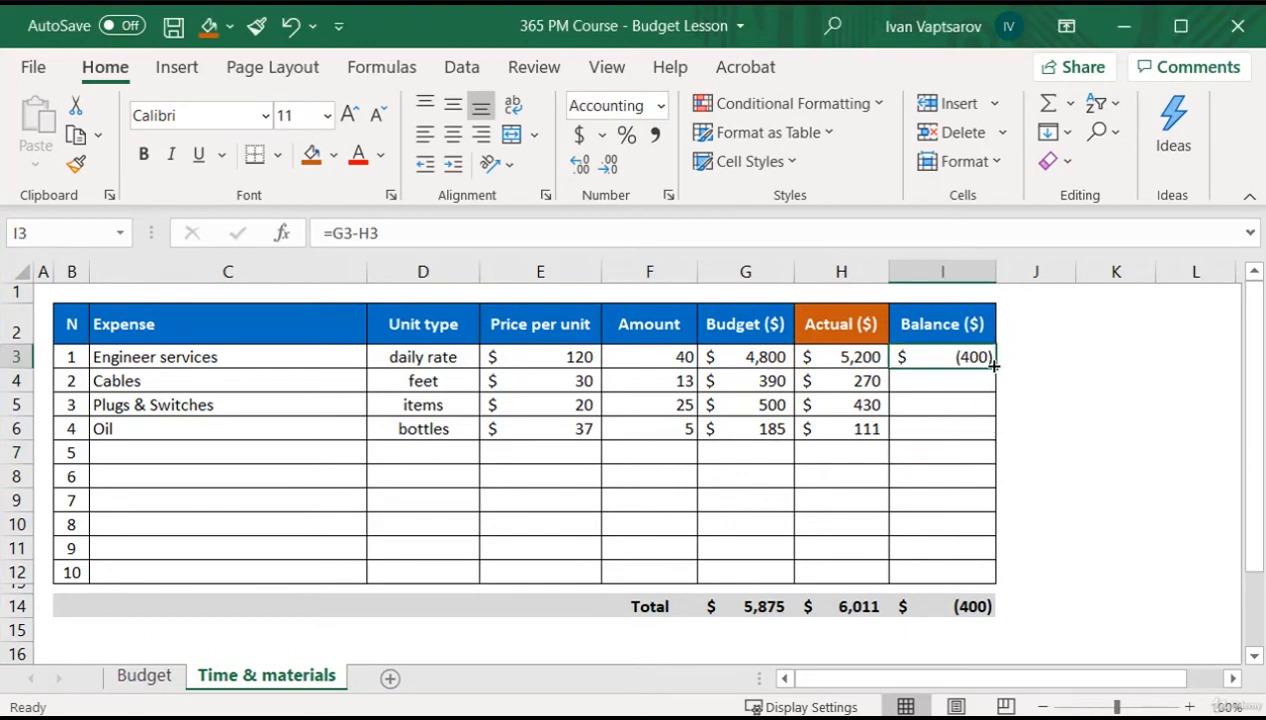
{"action": "left_click_drag", "start_coordinate": [994, 368], "coordinate": [985, 436]}
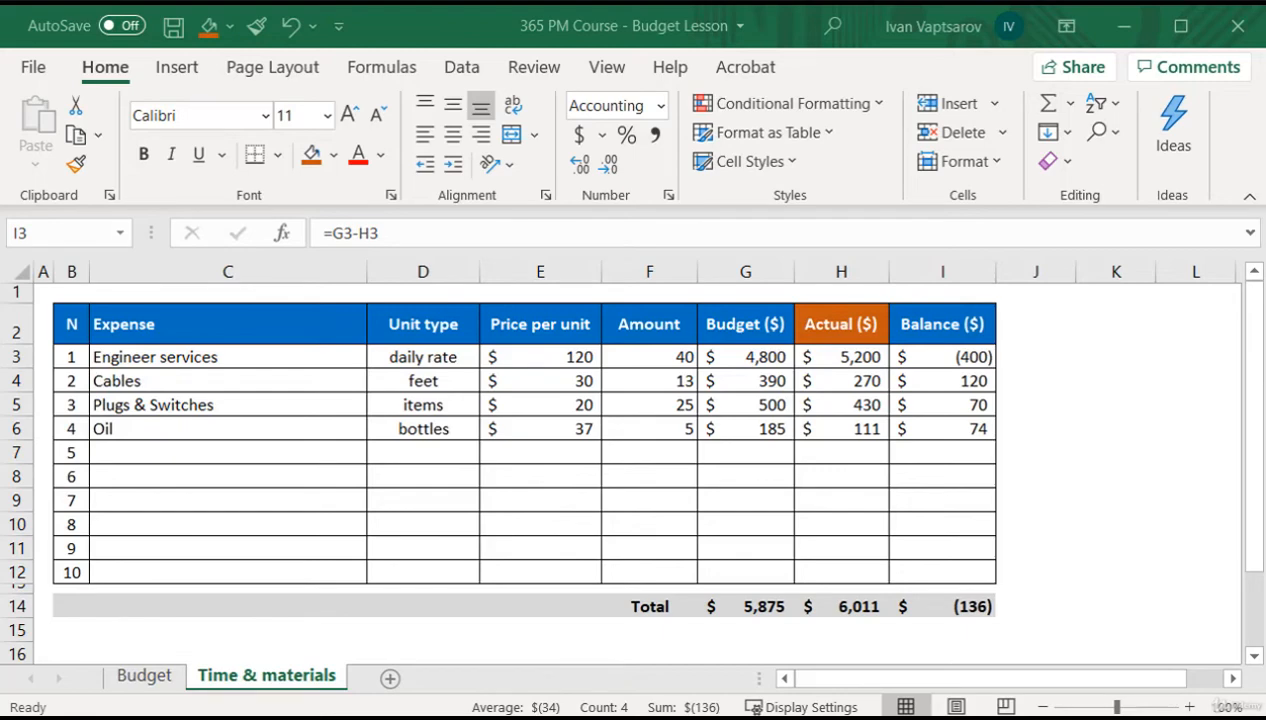
Create a conditional formatting rule for Balance cells I3:I14 that formats only cells with a value less than 0
{"action": "left_click_drag", "start_coordinate": [965, 357], "coordinate": [940, 604]}
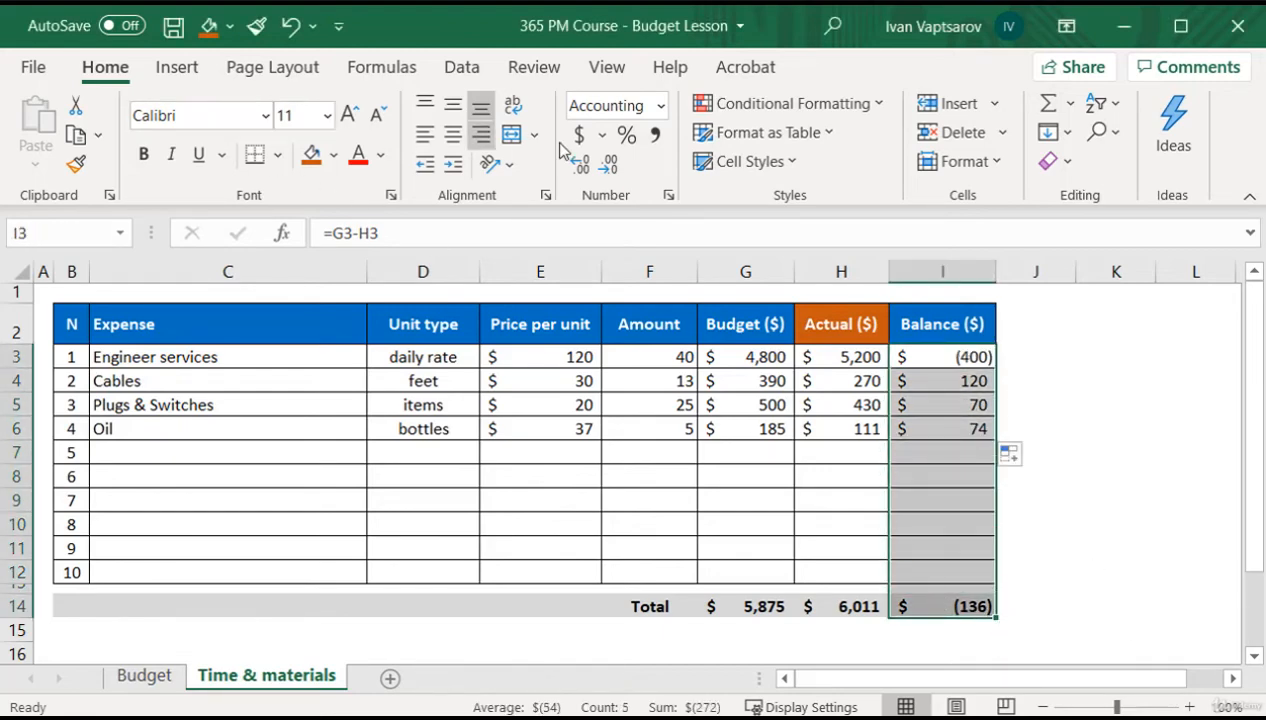
{"action": "left_click", "coordinate": [839, 113]}
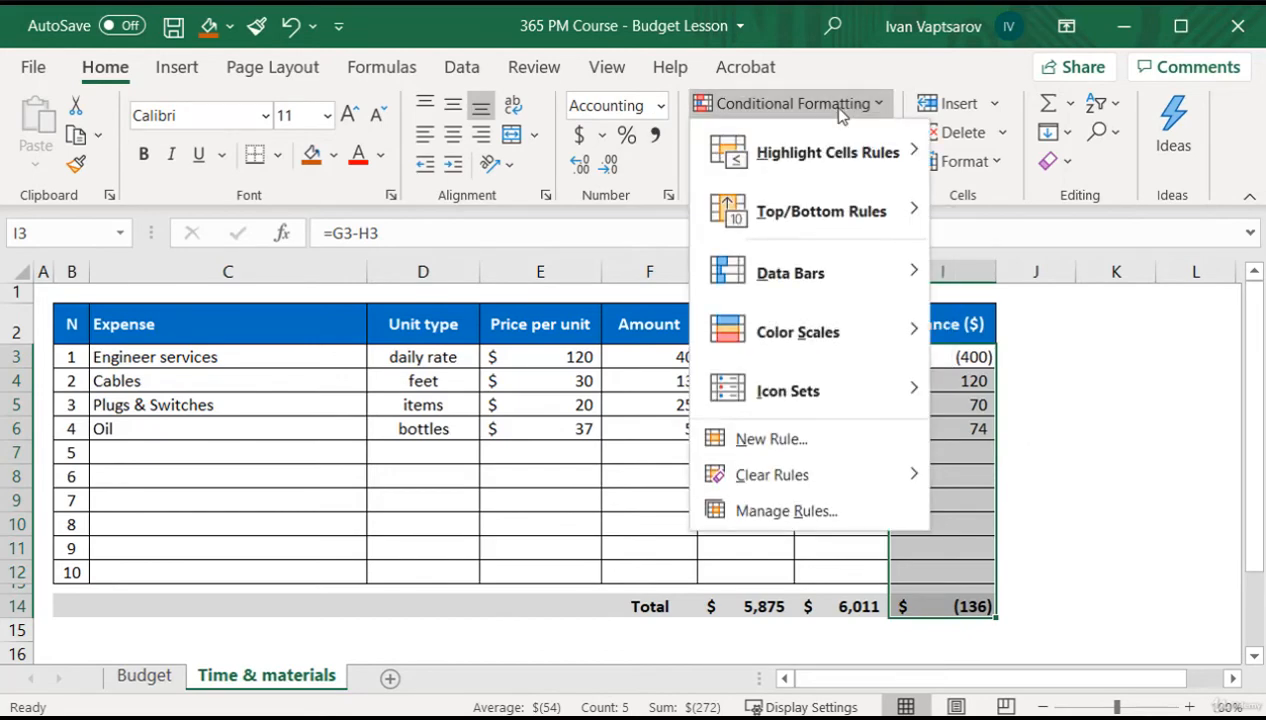
{"action": "left_click", "coordinate": [800, 440]}
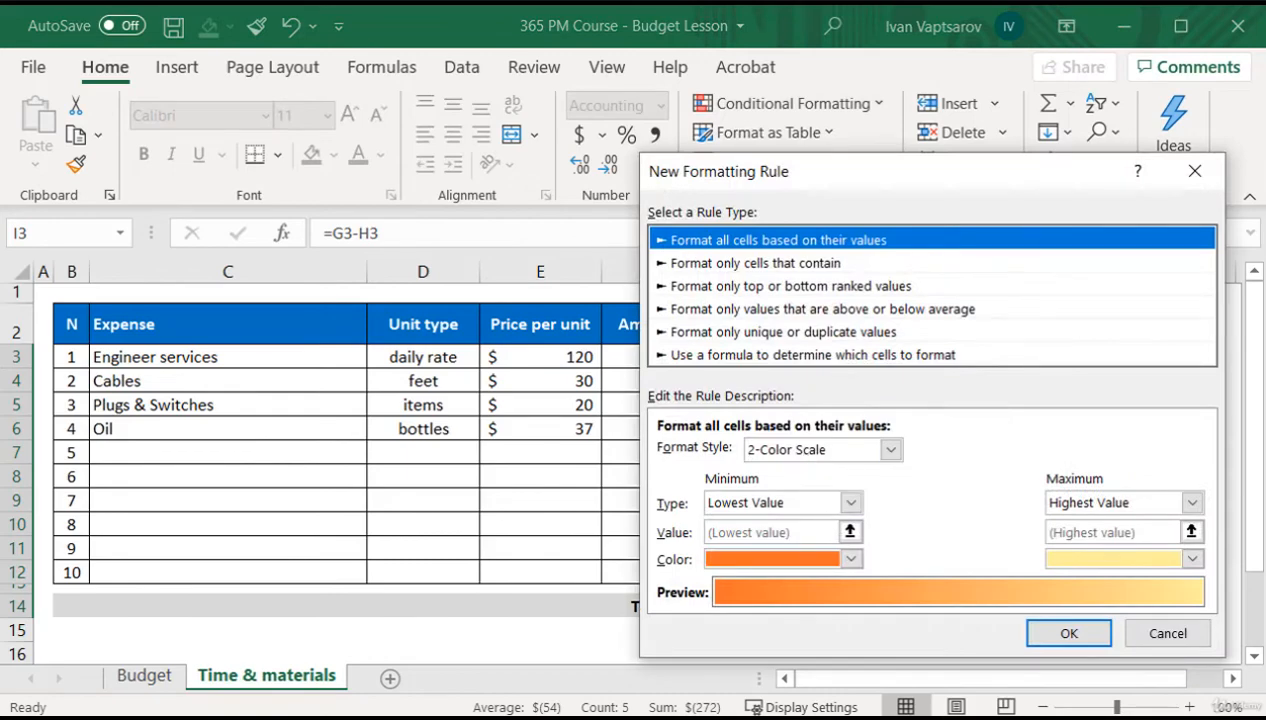
{"action": "left_click", "coordinate": [889, 266]}
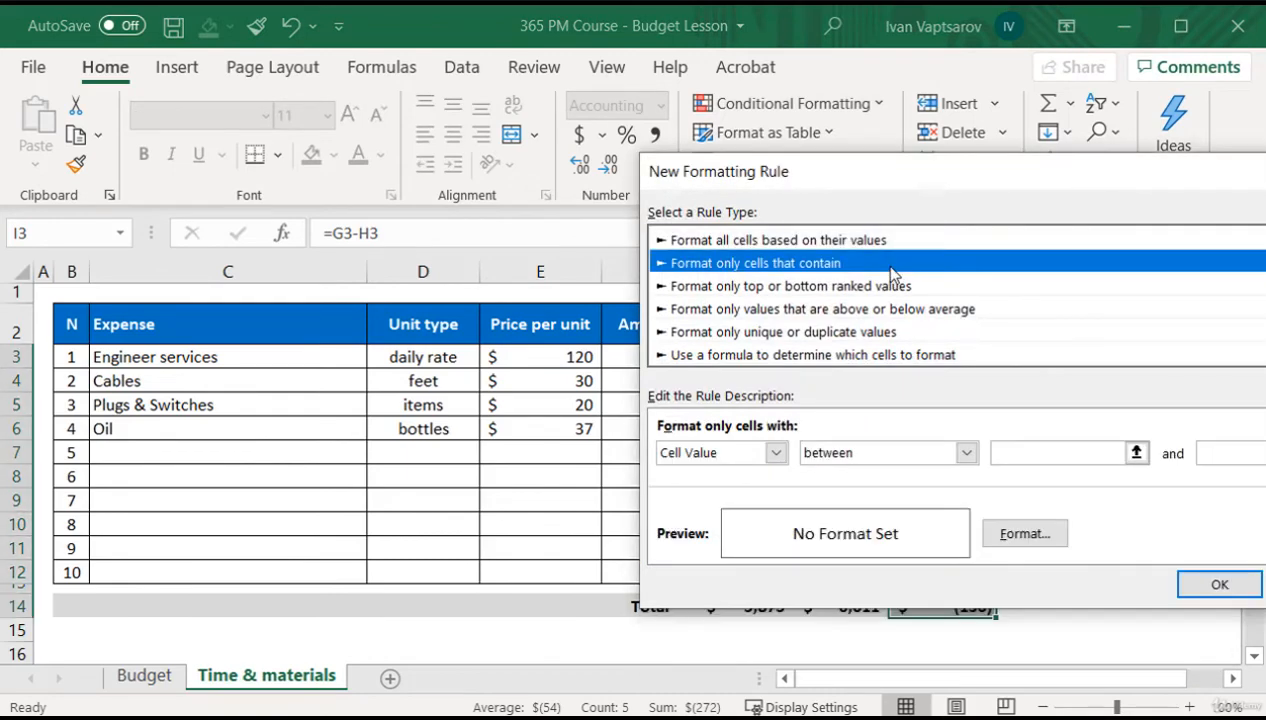
{"action": "left_click", "coordinate": [966, 455]}
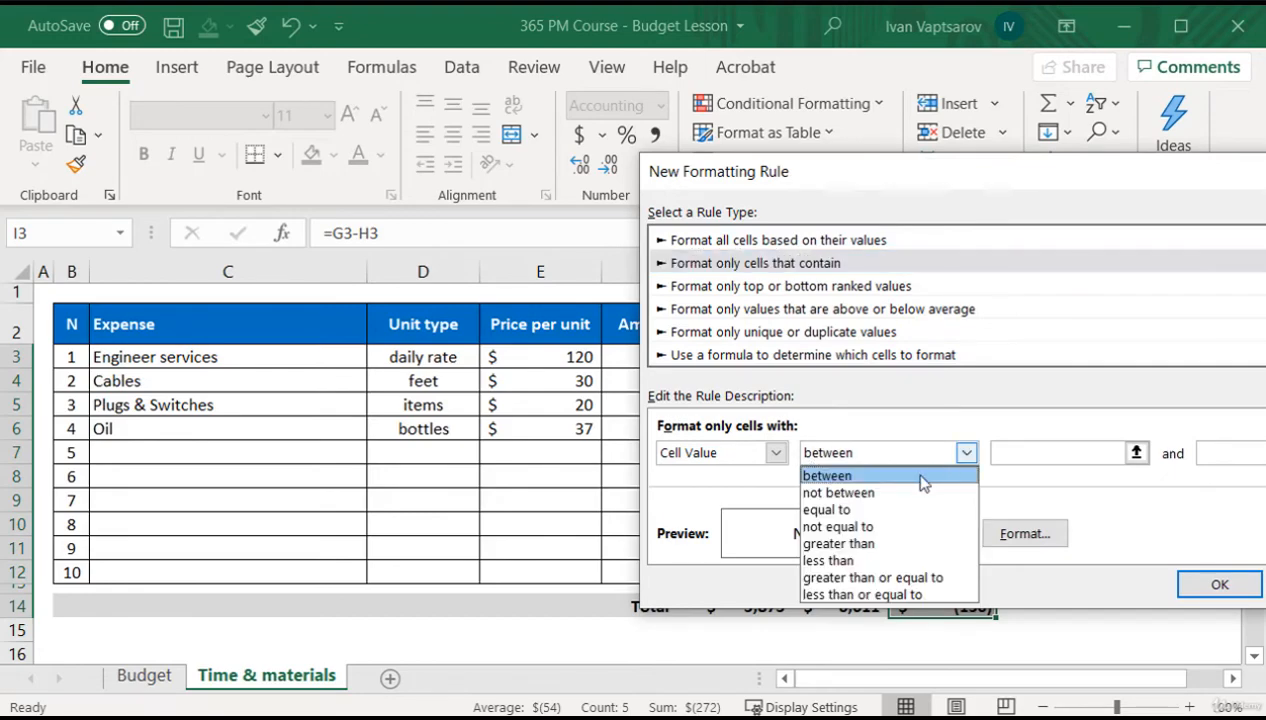
{"action": "left_click", "coordinate": [884, 561]}
{"action": "left_click", "coordinate": [1049, 454]}
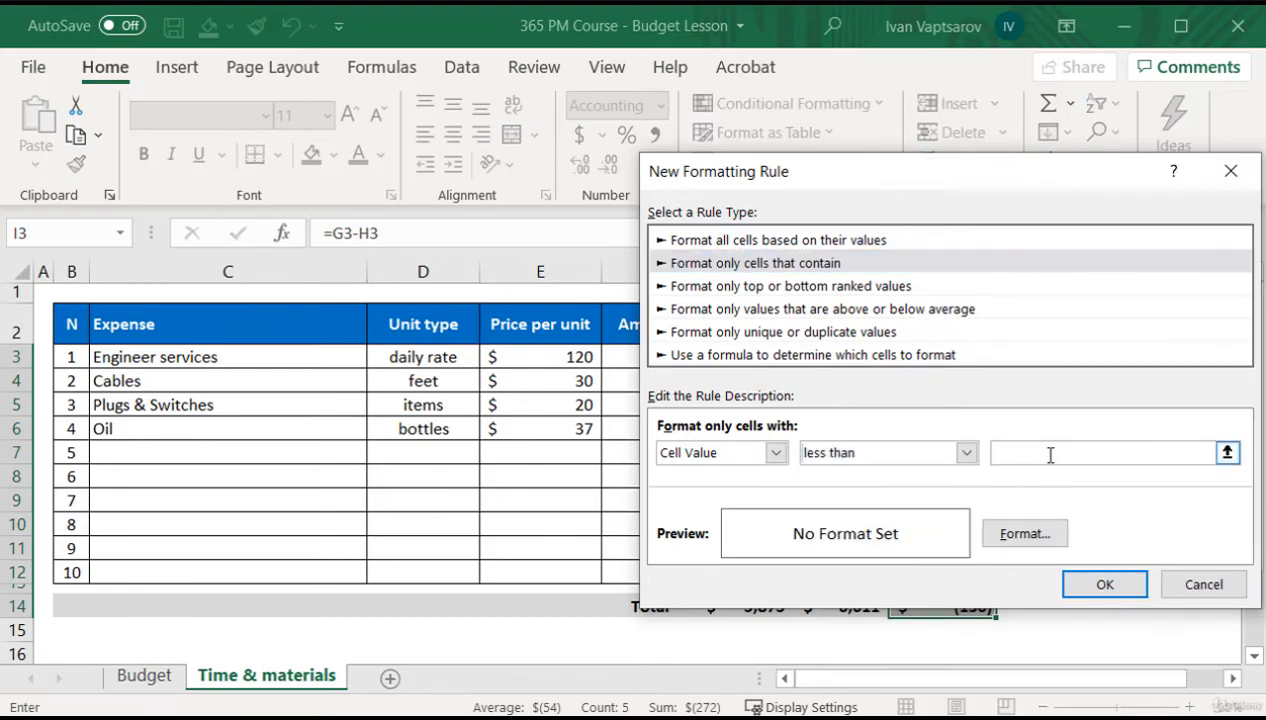
{"action": "type", "text": "0"}
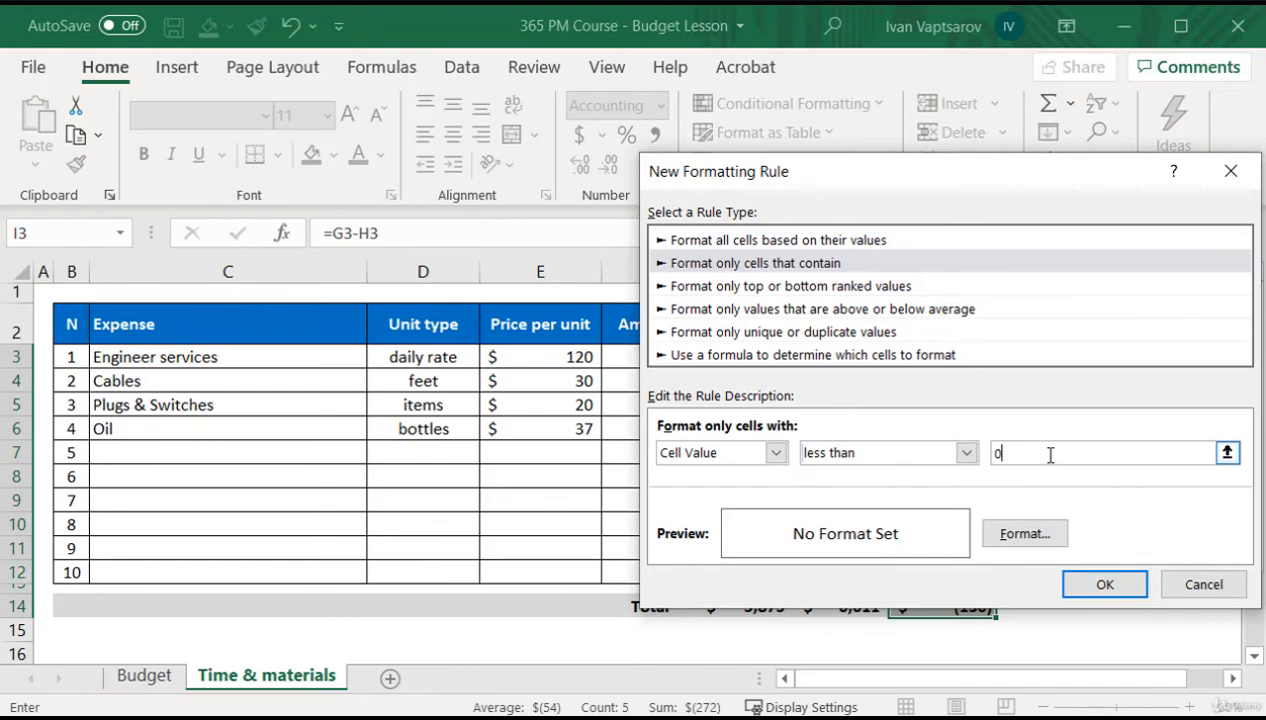
Set the rule's font color to standard red and apply the rule to the Balance cells
{"action": "left_click", "coordinate": [1062, 536]}
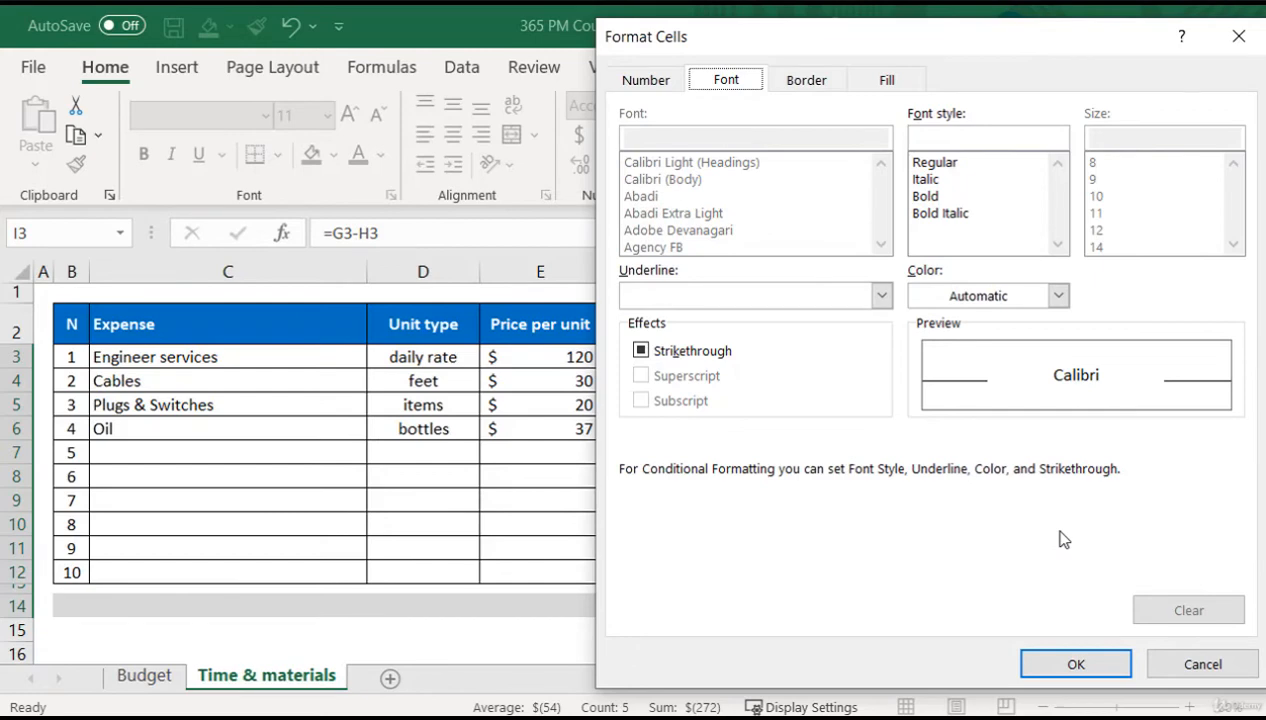
{"action": "left_click", "coordinate": [1058, 295]}
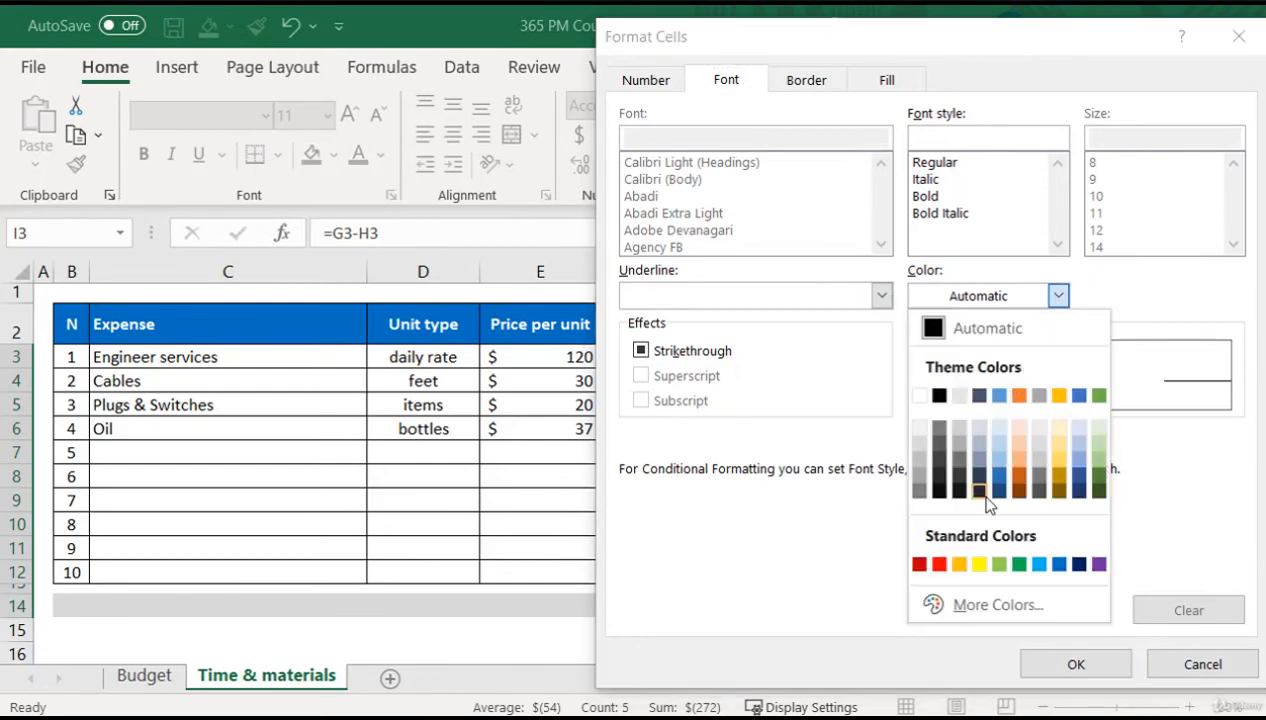
{"action": "left_click", "coordinate": [940, 564]}
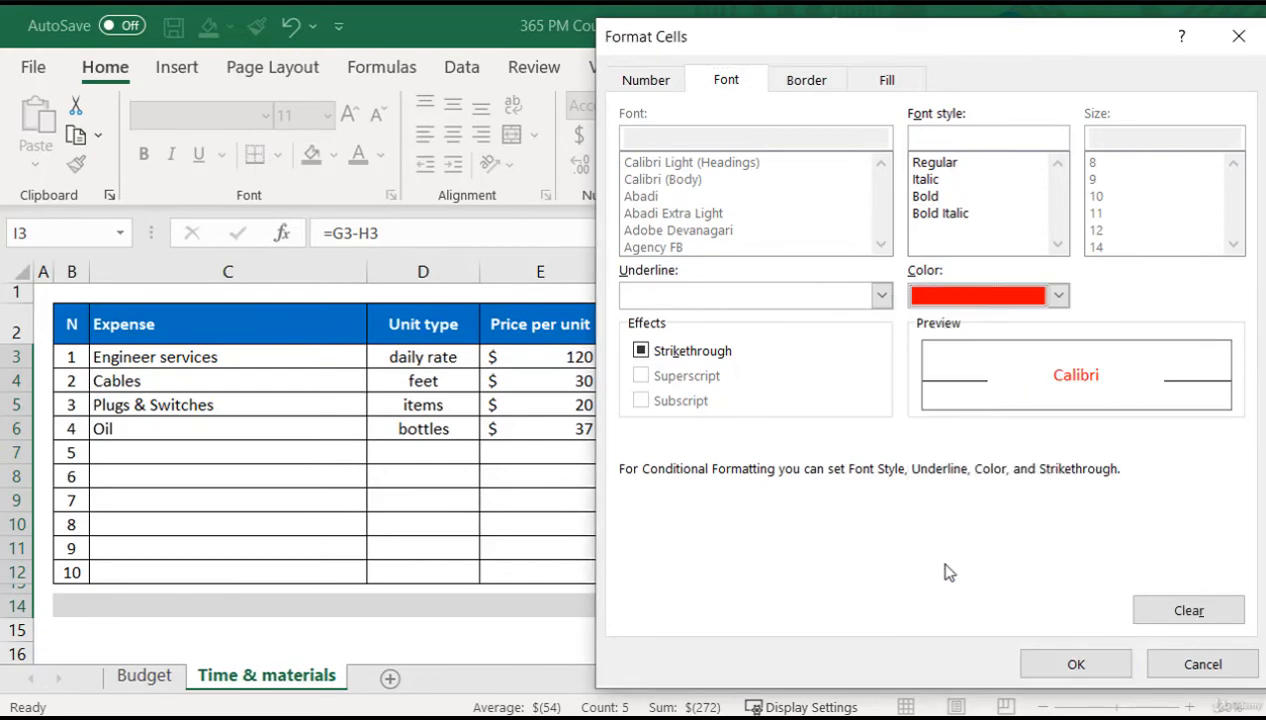
{"action": "left_click", "coordinate": [1074, 668]}
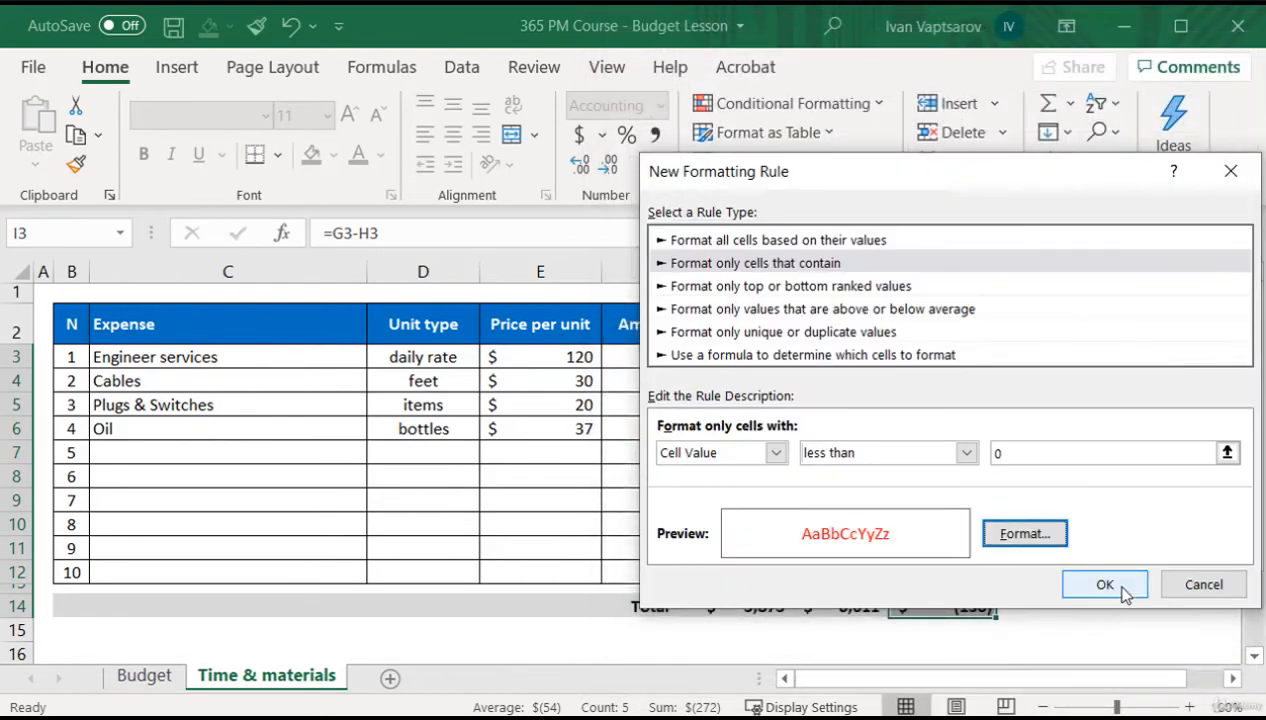
{"action": "left_click", "coordinate": [1124, 594]}
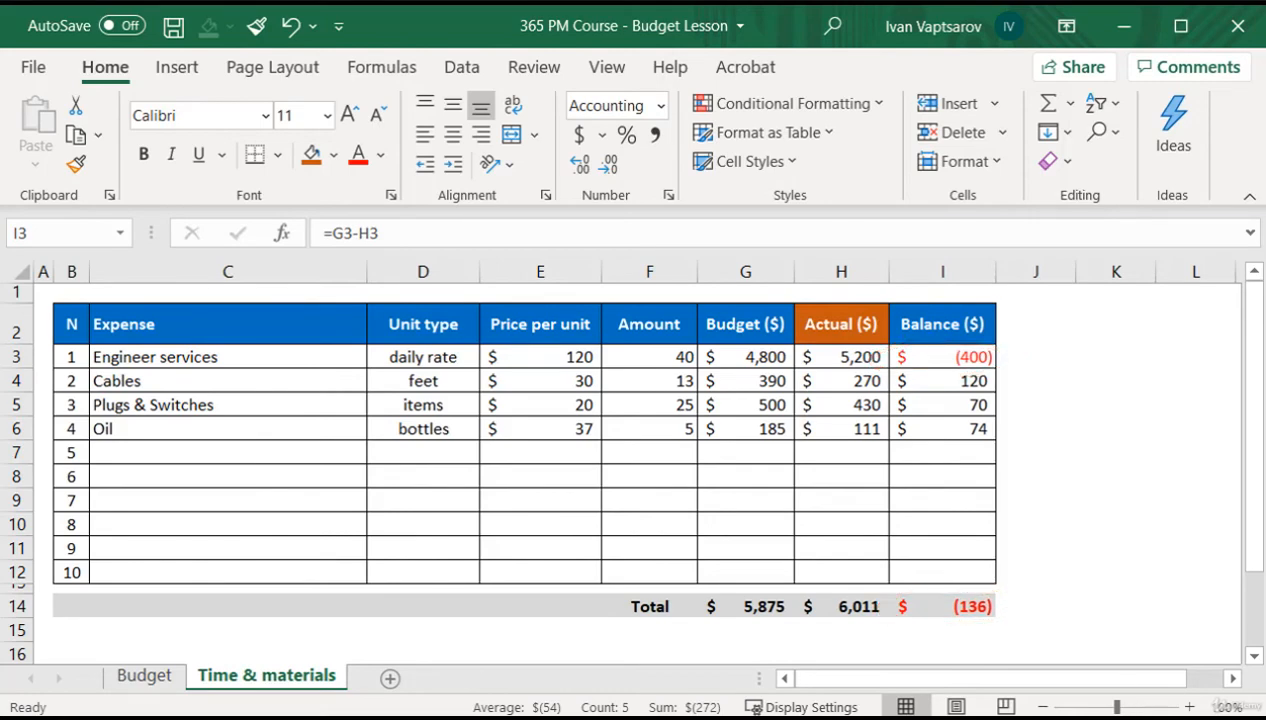
Insert a blank row between the header and the Engineer services row and clear the header fill and borders from it
{"action": "left_click", "coordinate": [745, 630]}
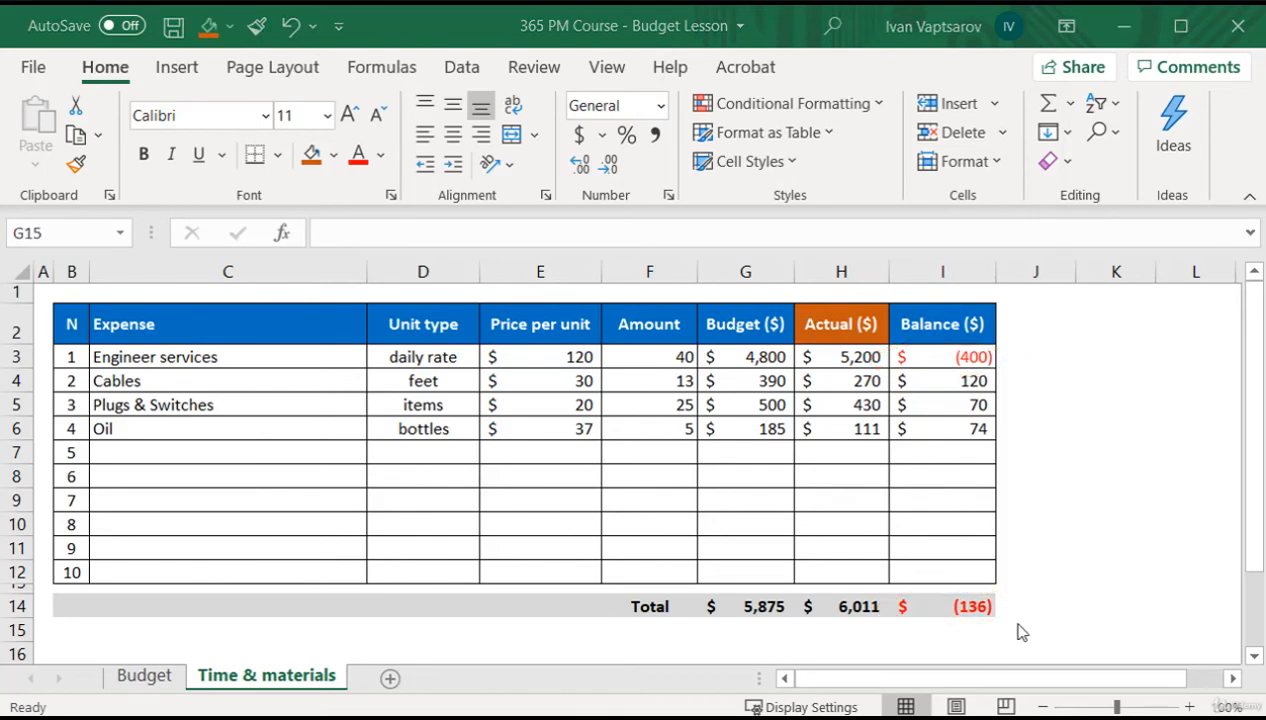
{"action": "right_click", "coordinate": [22, 357]}
{"action": "left_click", "coordinate": [90, 565]}
{"action": "left_click", "coordinate": [1005, 367]}
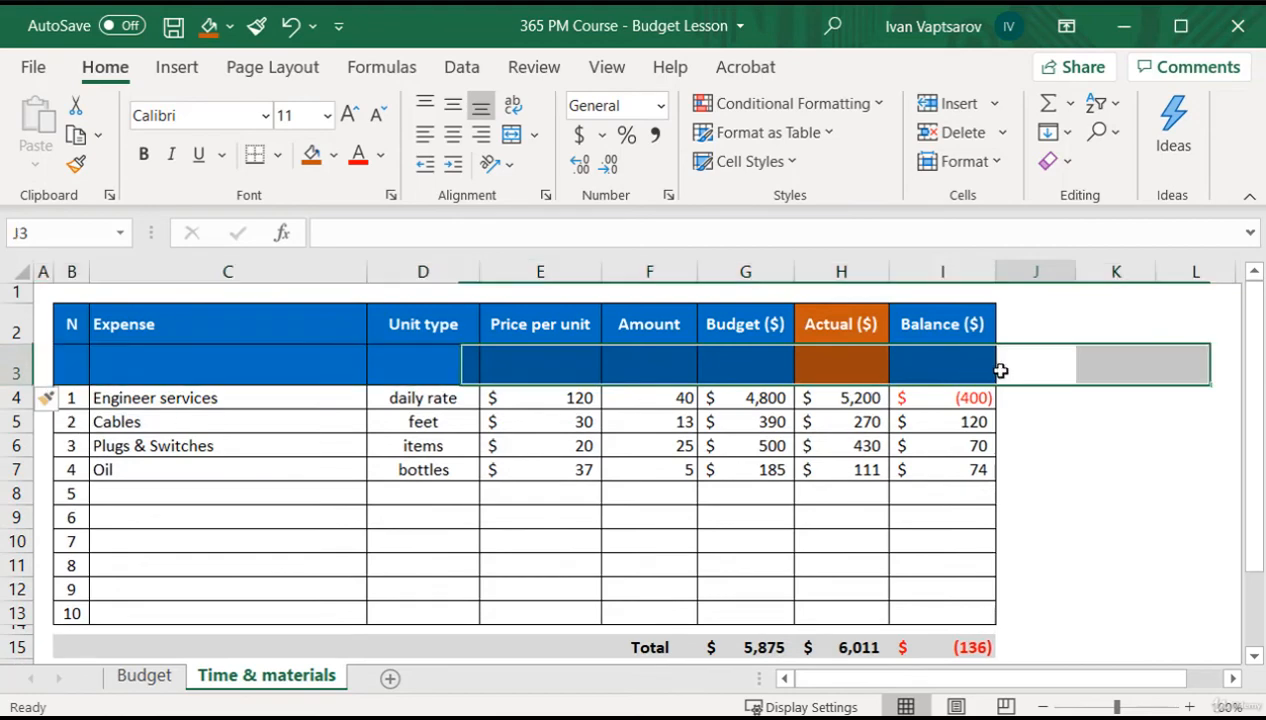
{"action": "left_click_drag", "start_coordinate": [1076, 384], "coordinate": [17, 350]}
Shrink the blank rows 3 and 14 together to the same narrow spacer height
{"action": "left_click", "coordinate": [17, 376]}
{"action": "left_click", "coordinate": [20, 629], "text": "ctrl"}
{"action": "left_click", "coordinate": [27, 385]}
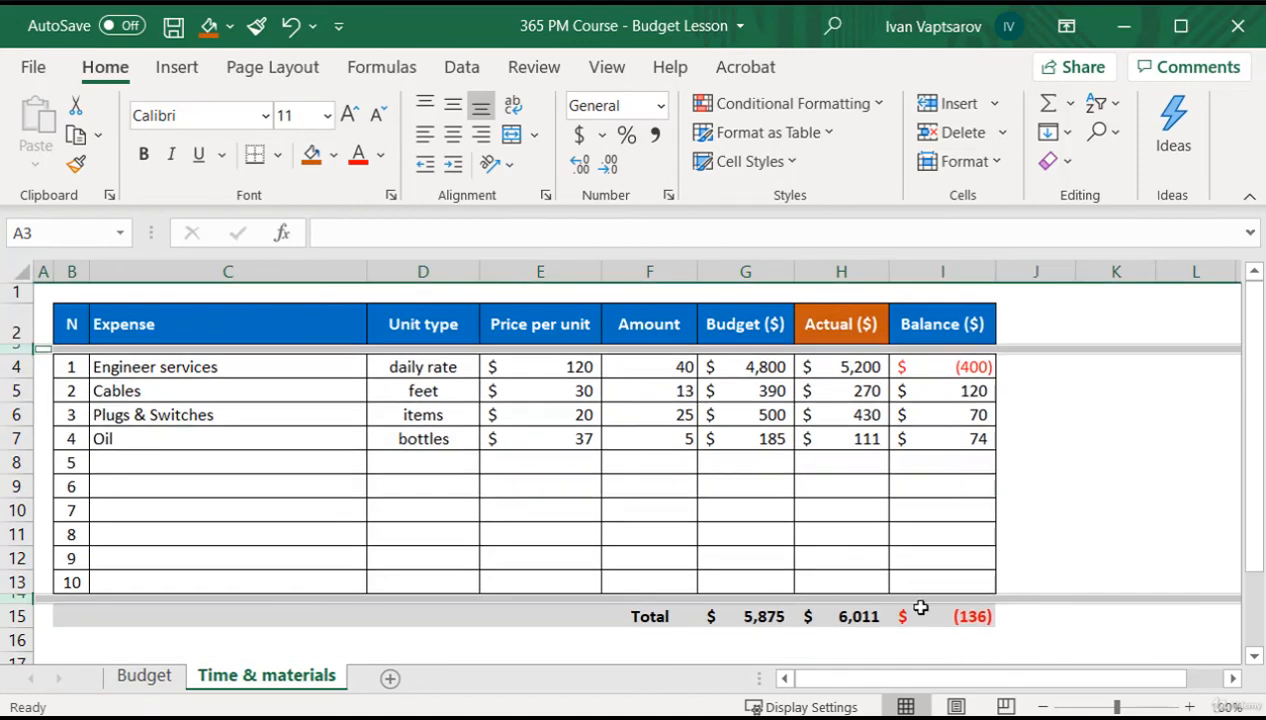
Apply outside borders around the Total row, cells B15:I15
{"action": "left_click_drag", "start_coordinate": [70, 617], "coordinate": [962, 620]}
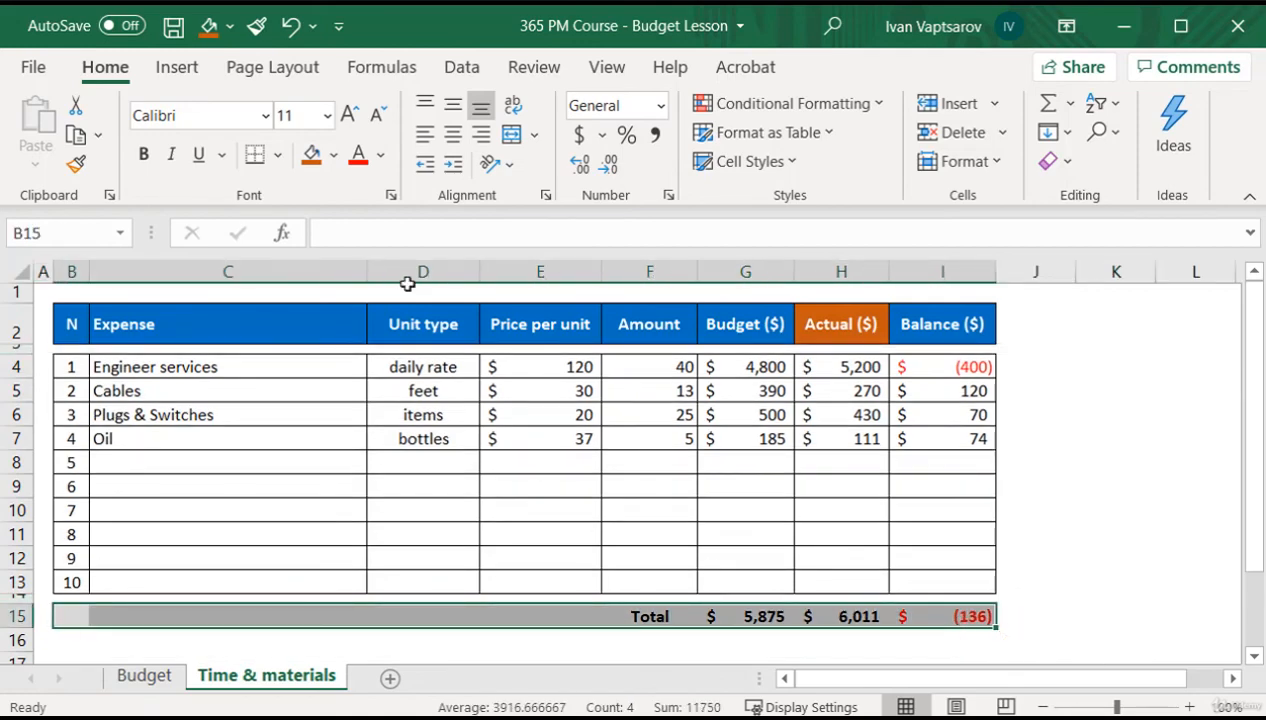
{"action": "left_click", "coordinate": [277, 154]}
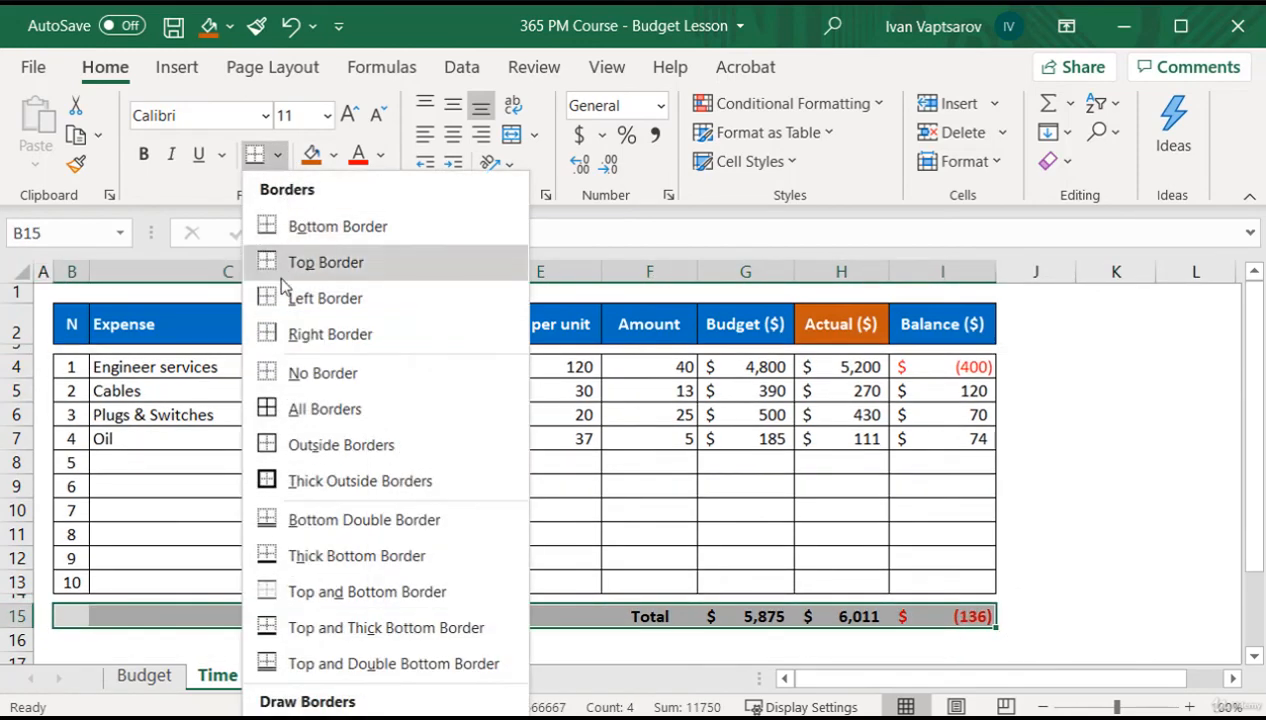
{"action": "left_click", "coordinate": [300, 445]}
Apply all borders to the budget, actual and balance totals in G15:I15
{"action": "left_click", "coordinate": [655, 622]}
{"action": "left_click", "coordinate": [745, 634]}
{"action": "left_click_drag", "start_coordinate": [749, 617], "coordinate": [962, 618]}
{"action": "left_click", "coordinate": [277, 154]}
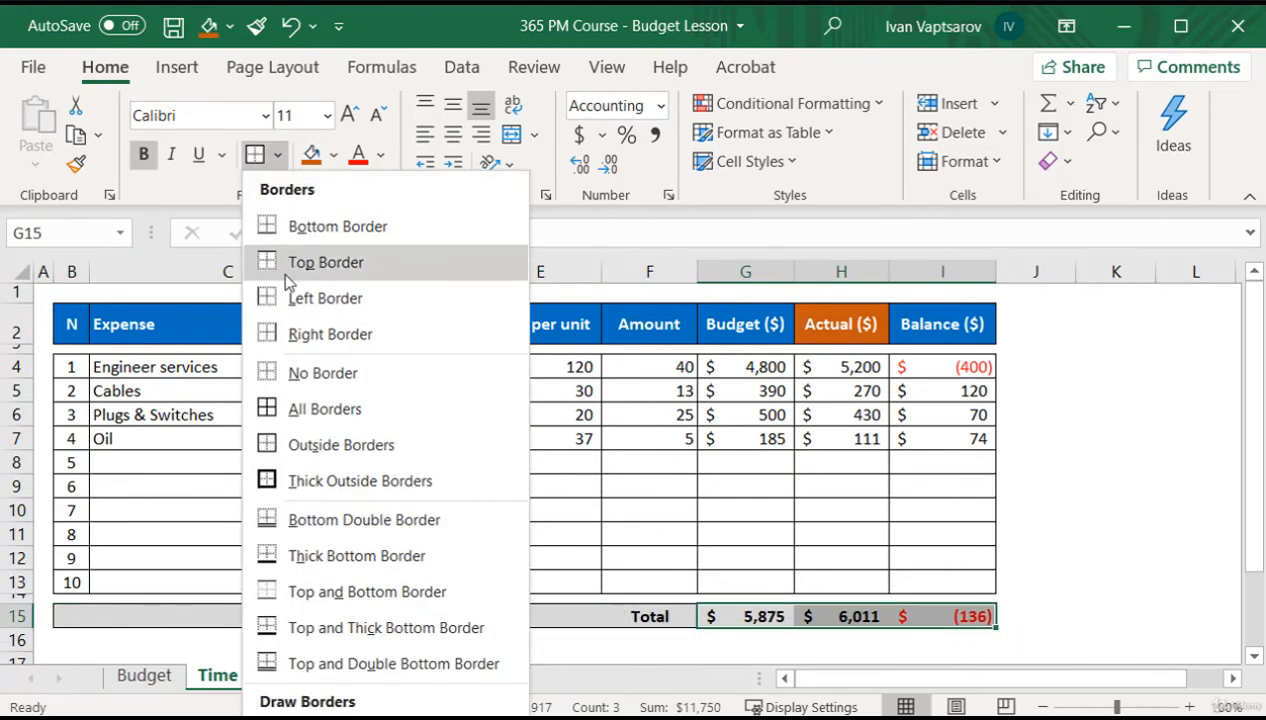
{"action": "left_click", "coordinate": [300, 408]}
{"action": "left_click", "coordinate": [625, 557]}
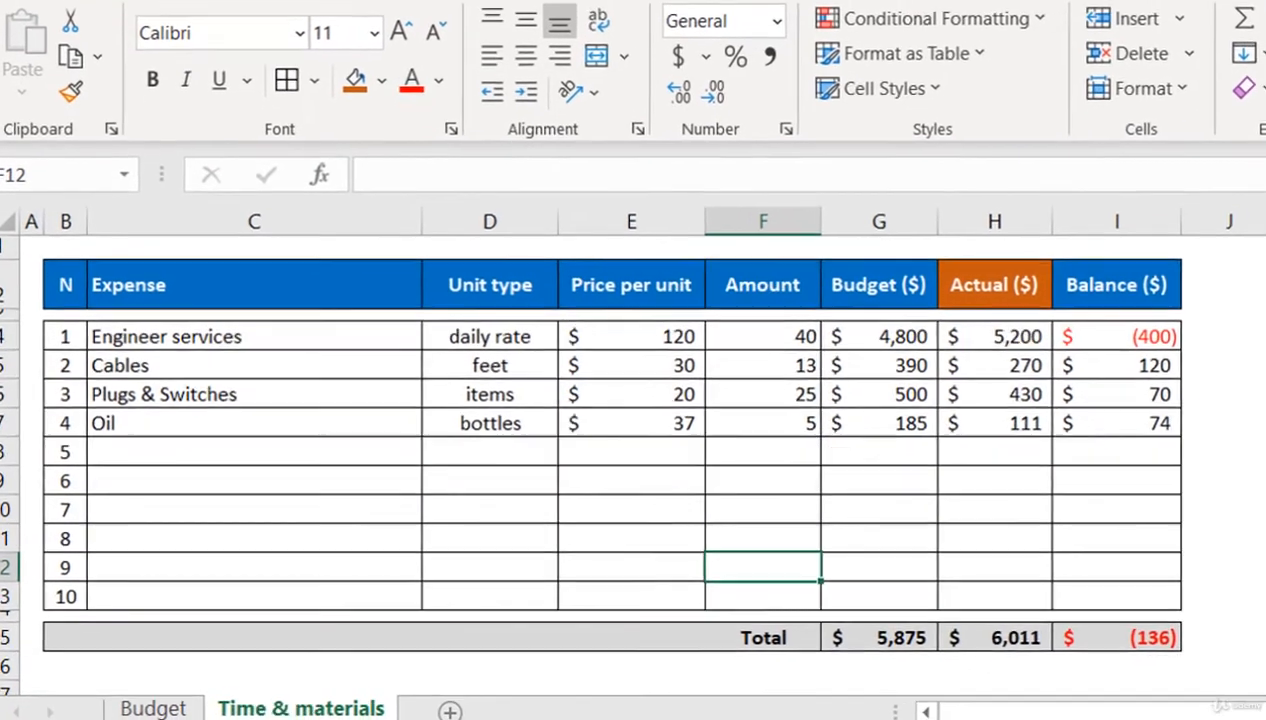